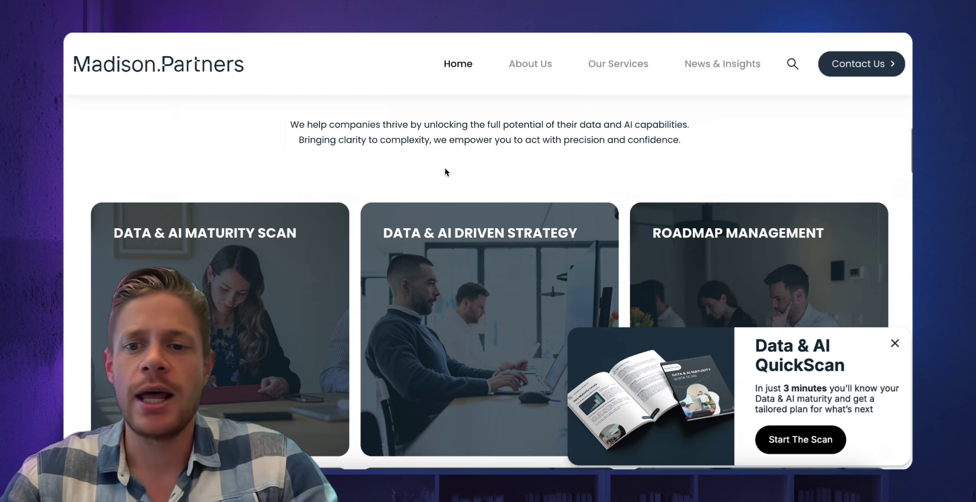
Launch the Data & AI QuickScan from the popup on the Madison Partners website.
{"action": "scroll", "coordinate": [788, 384], "scroll_direction": "down", "scroll_amount": 1}
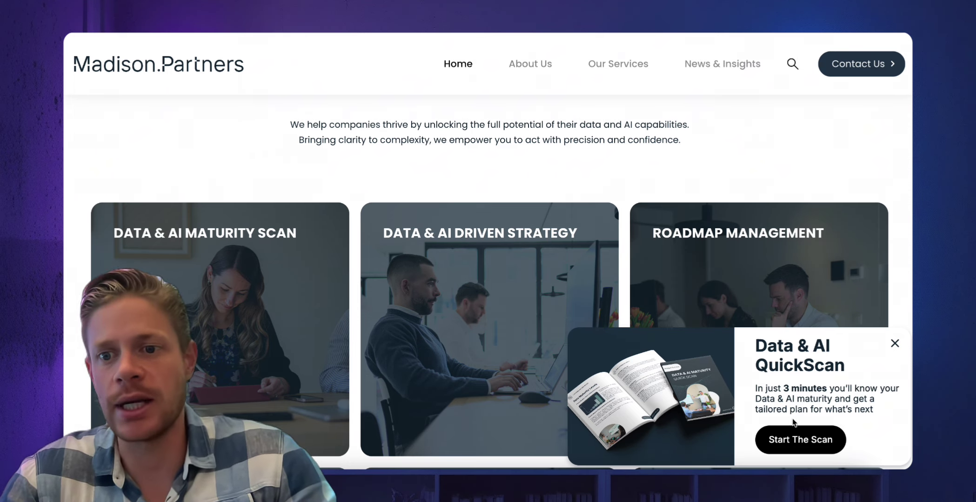
{"action": "left_click", "coordinate": [787, 448]}
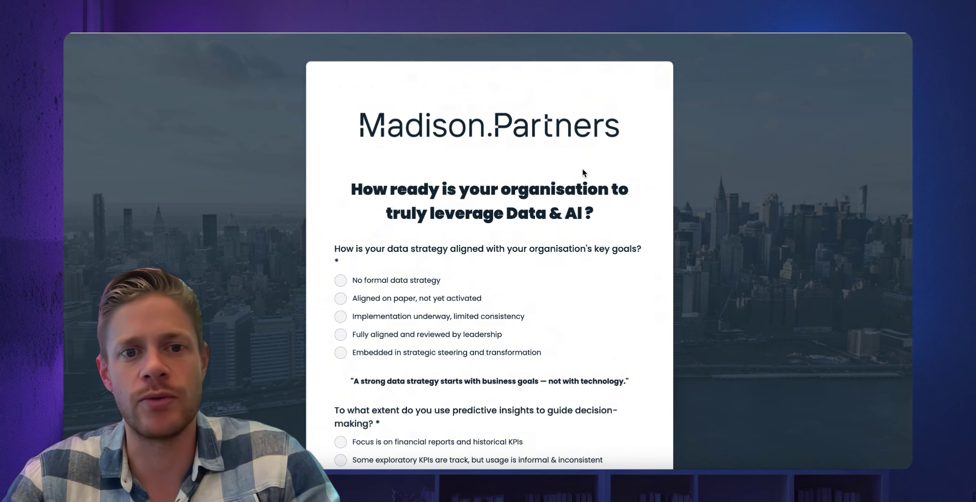
Answer page one: no formal data strategy, financial reports and historical KPIs, no active data initiatives.
{"action": "scroll", "coordinate": [585, 173], "scroll_direction": "down", "scroll_amount": 1}
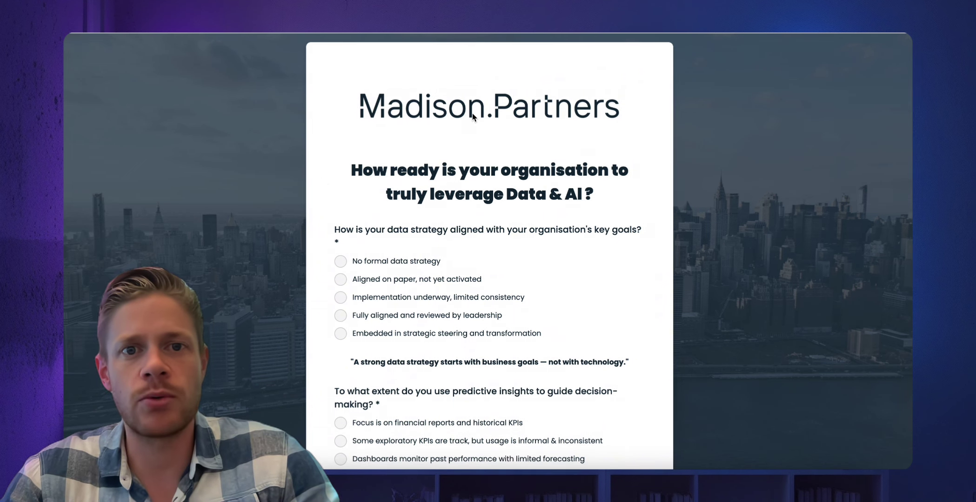
{"action": "scroll", "coordinate": [442, 228], "scroll_direction": "down", "scroll_amount": 3}
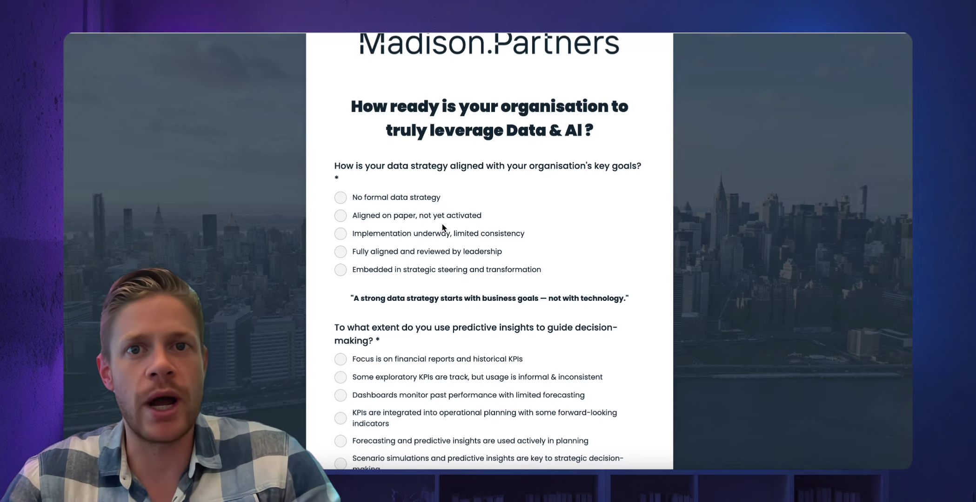
{"action": "left_click", "coordinate": [398, 202]}
{"action": "scroll", "coordinate": [508, 232], "scroll_direction": "down", "scroll_amount": 3}
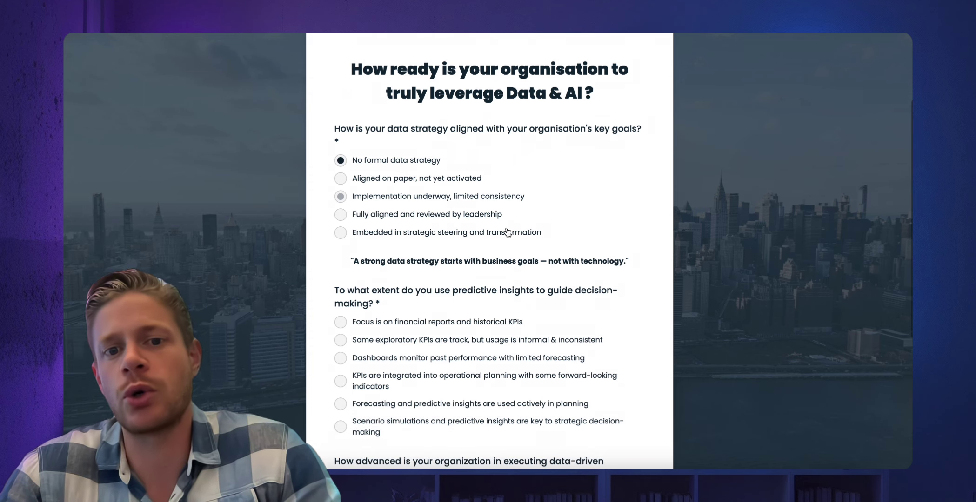
{"action": "scroll", "coordinate": [507, 231], "scroll_direction": "down", "scroll_amount": 1}
{"action": "left_click", "coordinate": [411, 251]}
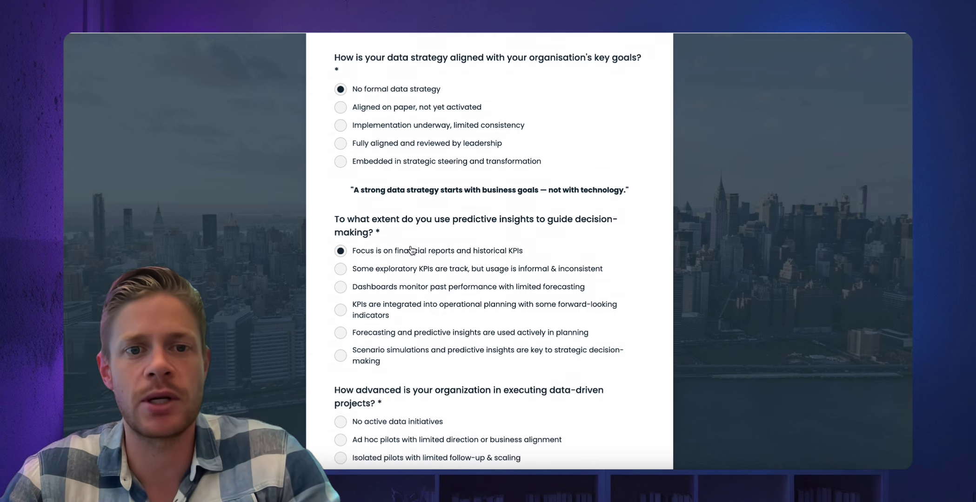
{"action": "scroll", "coordinate": [411, 251], "scroll_direction": "down", "scroll_amount": 4}
{"action": "left_click", "coordinate": [399, 302]}
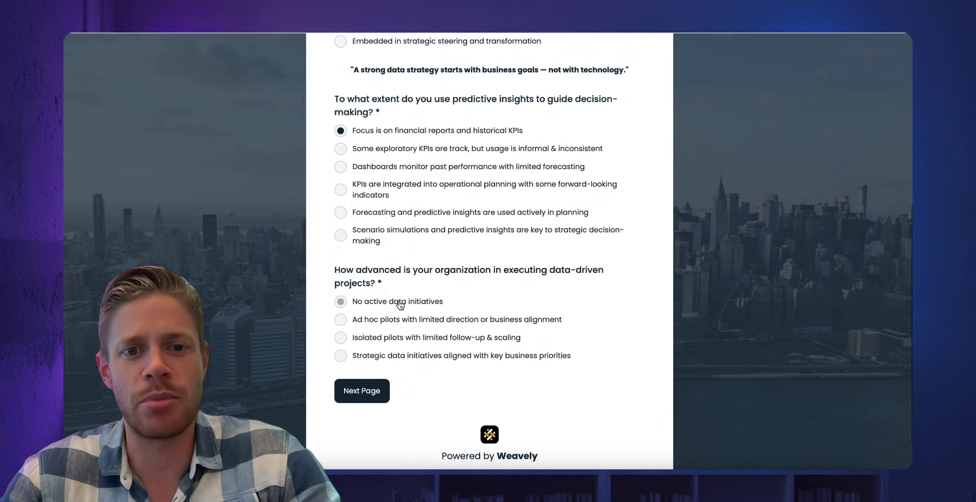
{"action": "left_click", "coordinate": [383, 396]}
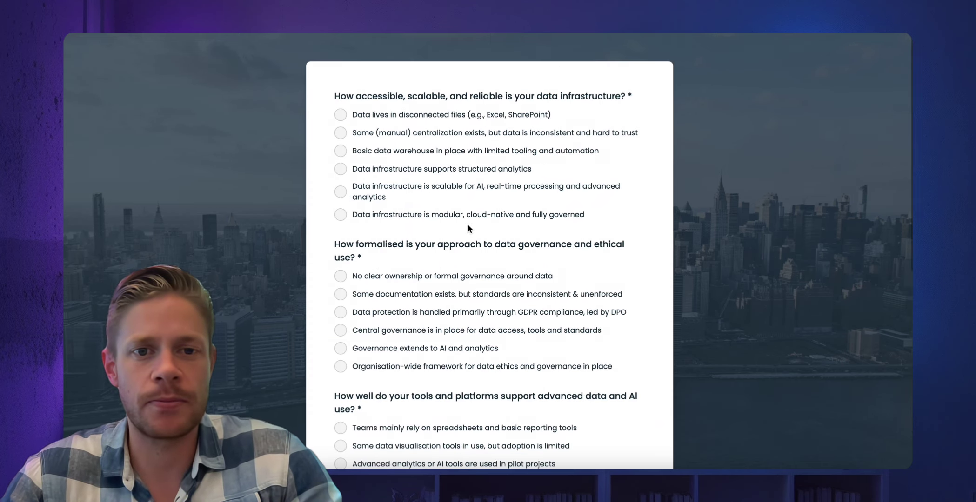
Answer page two: manual centralisation, some documentation, pilot-project analytics, some internal talent.
{"action": "left_click", "coordinate": [404, 135]}
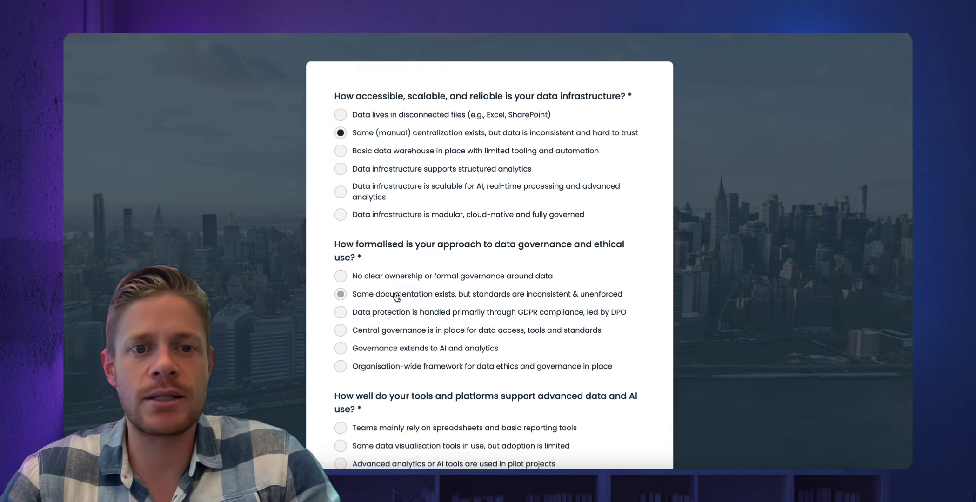
{"action": "left_click", "coordinate": [396, 295]}
{"action": "scroll", "coordinate": [451, 321], "scroll_direction": "down", "scroll_amount": 3}
{"action": "scroll", "coordinate": [451, 321], "scroll_direction": "down", "scroll_amount": 1}
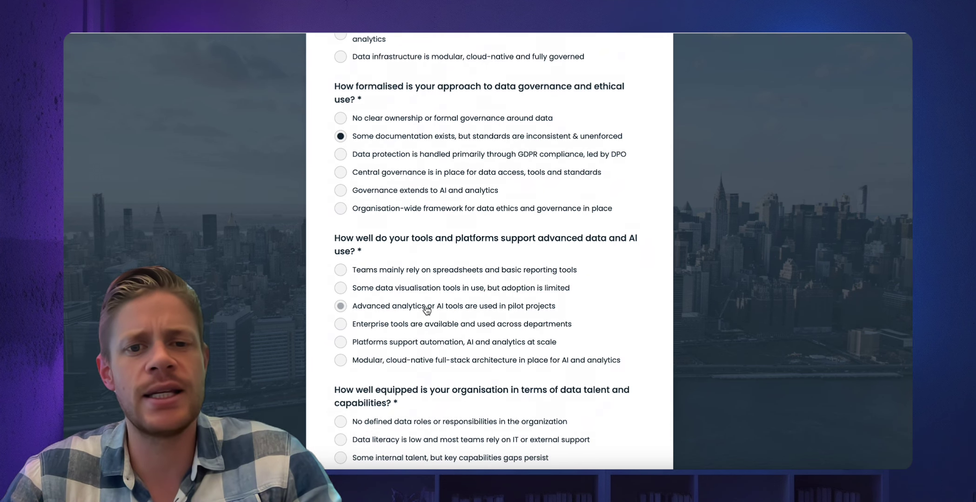
{"action": "left_click", "coordinate": [427, 309]}
{"action": "scroll", "coordinate": [427, 309], "scroll_direction": "down", "scroll_amount": 3}
{"action": "scroll", "coordinate": [426, 310], "scroll_direction": "down", "scroll_amount": 1}
{"action": "left_click", "coordinate": [400, 326]}
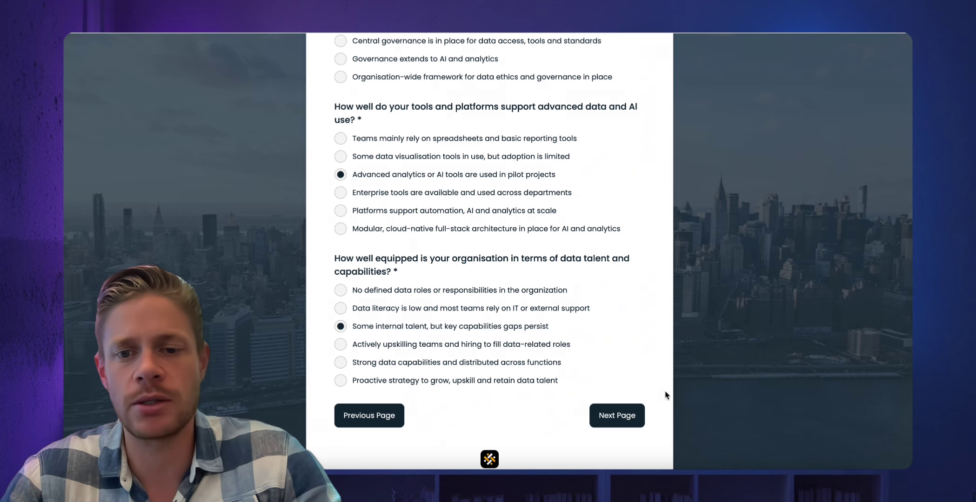
{"action": "left_click", "coordinate": [606, 418]}
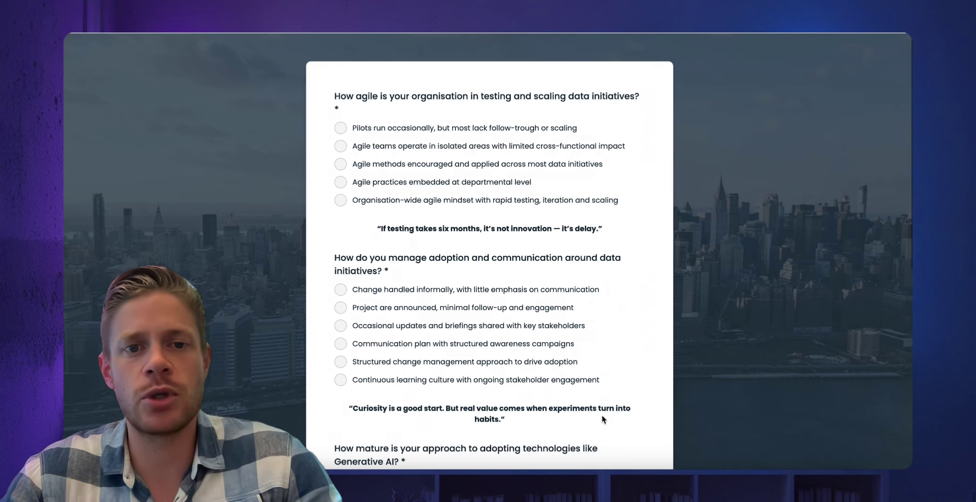
Answer departmental agile practices, occasional updates, and strategic GenAI investments, then continue to contact details.
{"action": "left_click", "coordinate": [402, 184]}
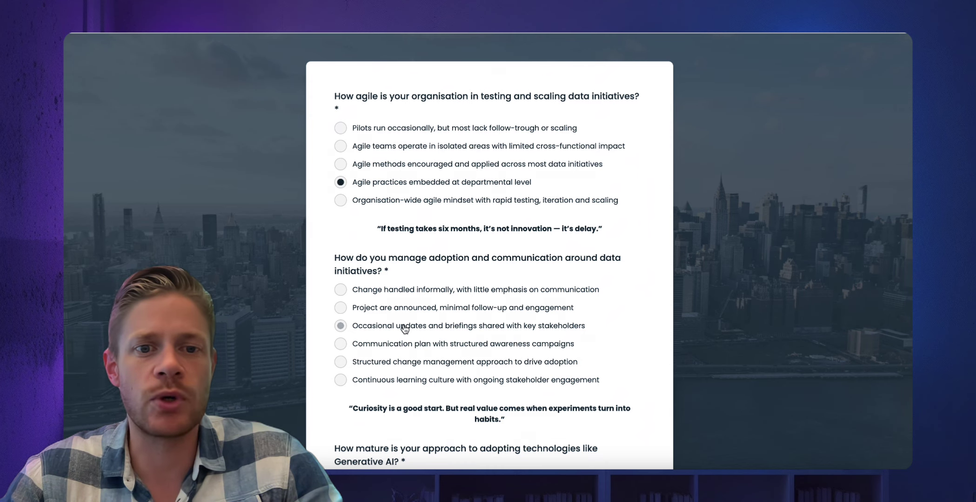
{"action": "left_click", "coordinate": [403, 325]}
{"action": "scroll", "coordinate": [391, 328], "scroll_direction": "down", "scroll_amount": 5}
{"action": "left_click", "coordinate": [382, 332]}
{"action": "scroll", "coordinate": [511, 344], "scroll_direction": "down", "scroll_amount": 3}
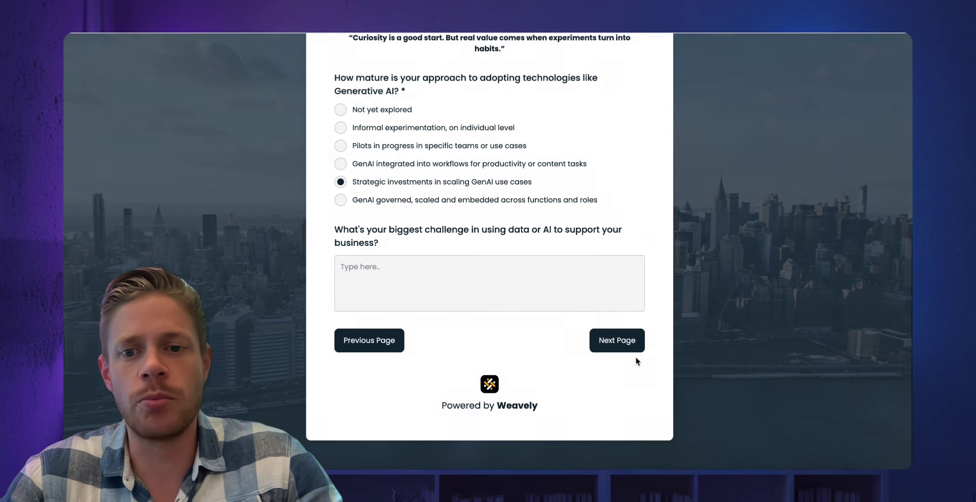
{"action": "left_click", "coordinate": [628, 341]}
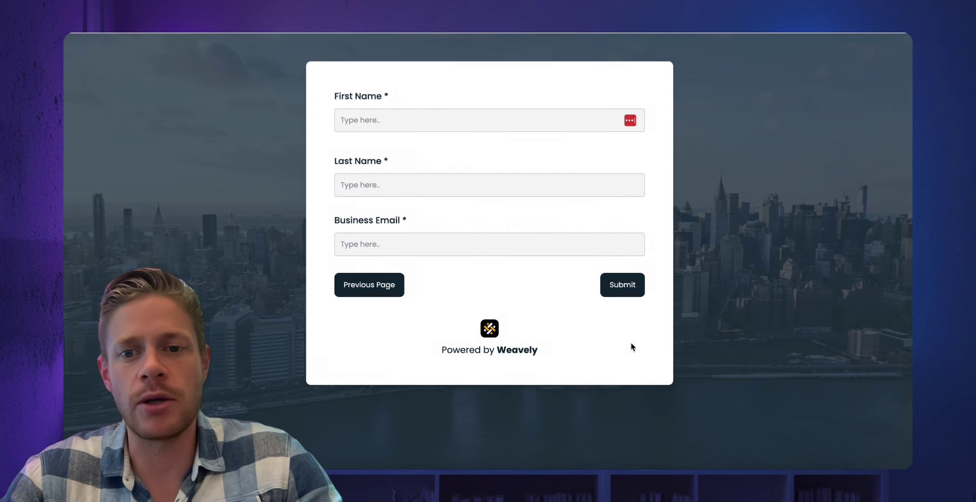
Enter the respondent's first name, last name and business email on the final page.
{"action": "left_click", "coordinate": [412, 123]}
{"action": "key", "text": "Tab"}
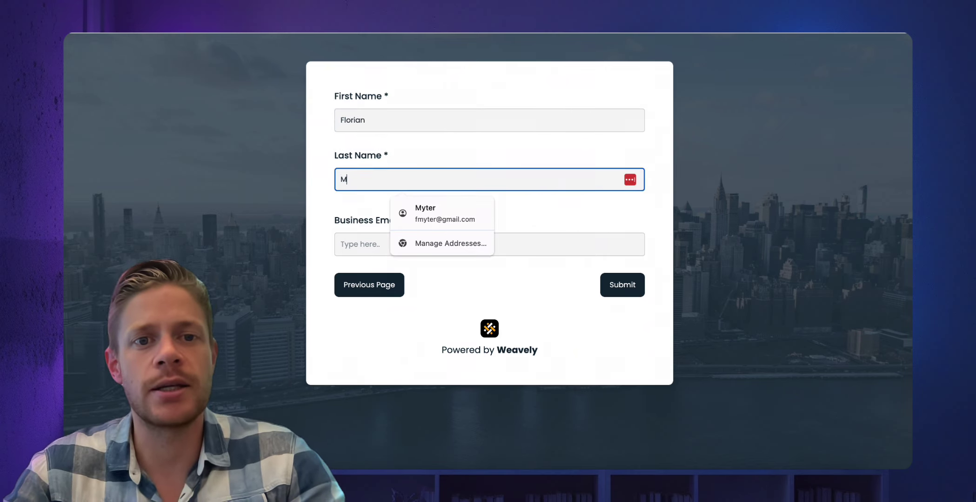
{"action": "key", "text": "Tab"}
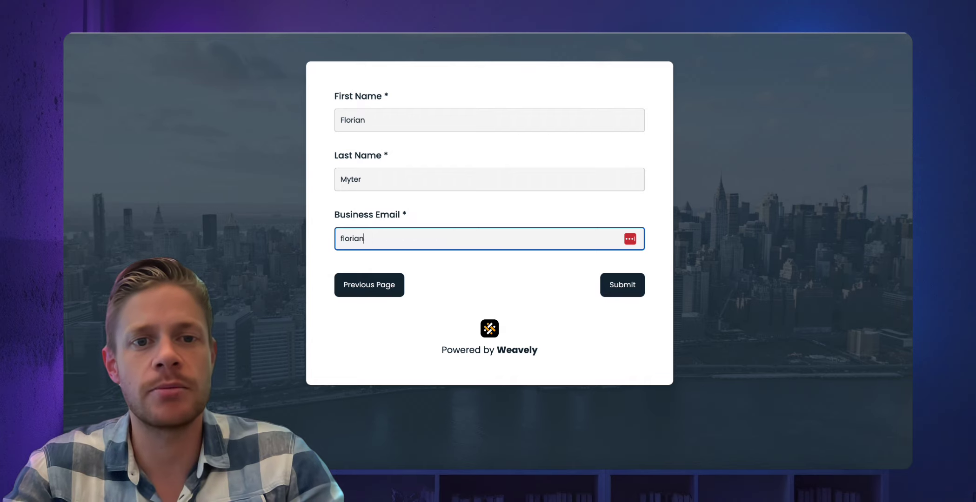
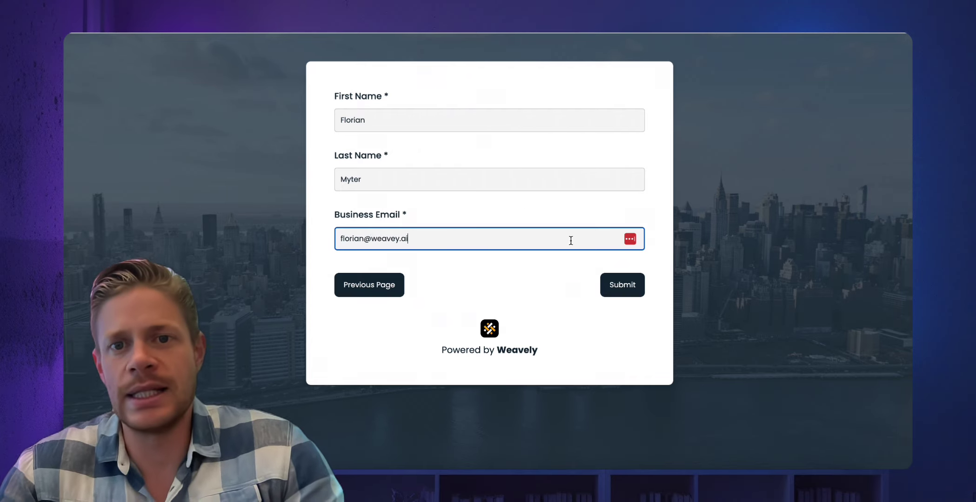
Submit the quiz and open the emailed MadisonPartners-QuickScanReport.pdf attachment.
{"action": "left_click", "coordinate": [614, 283]}
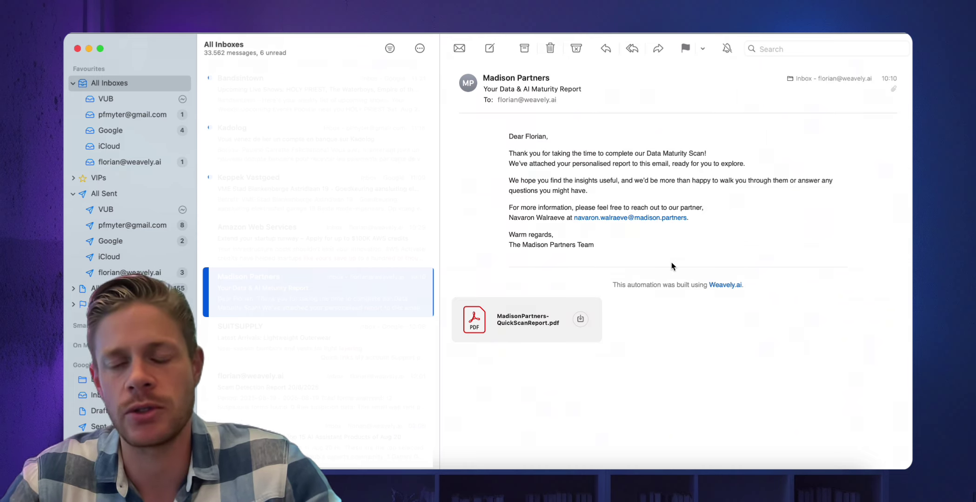
{"action": "left_click", "coordinate": [527, 319]}
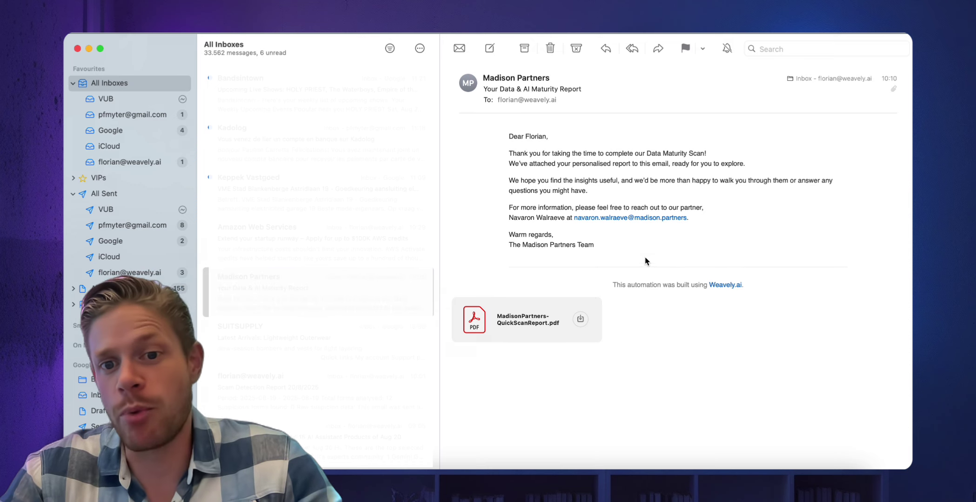
{"action": "double_click", "coordinate": [510, 327]}
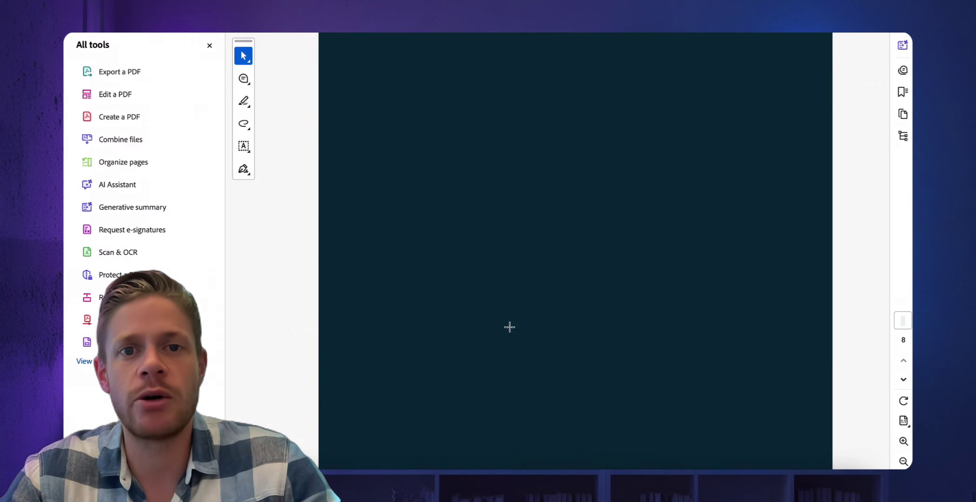
Scroll through the PDF report's maturity levels and six foundations pages.
{"action": "scroll", "coordinate": [438, 343], "scroll_direction": "down", "scroll_amount": 2}
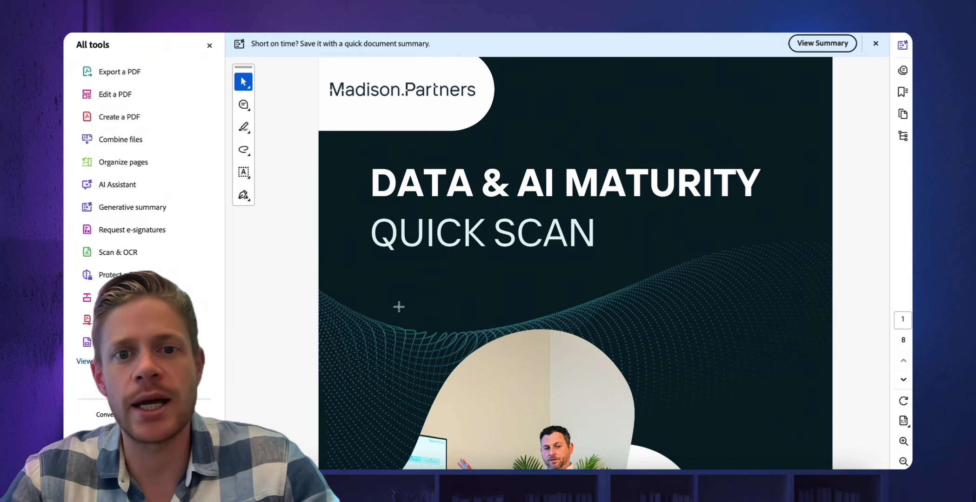
{"action": "scroll", "coordinate": [399, 306], "scroll_direction": "down", "scroll_amount": 15}
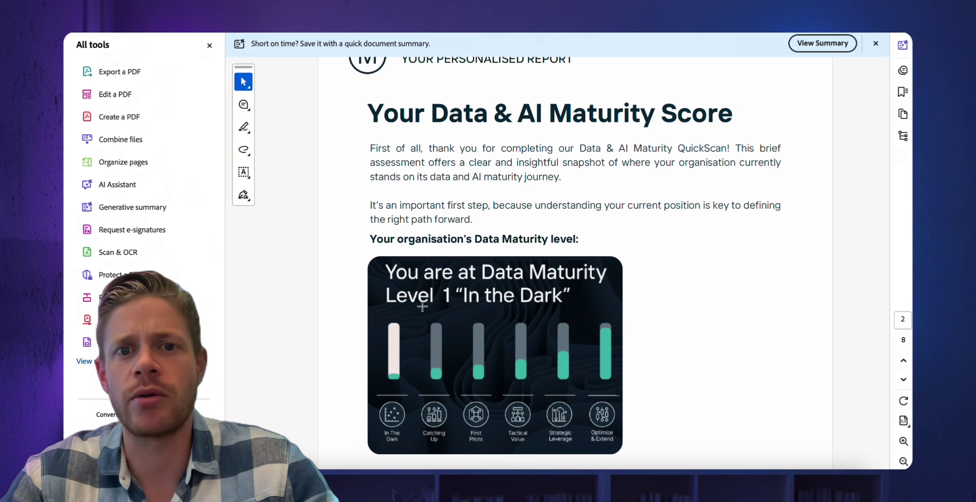
{"action": "scroll", "coordinate": [423, 307], "scroll_direction": "down", "scroll_amount": 5}
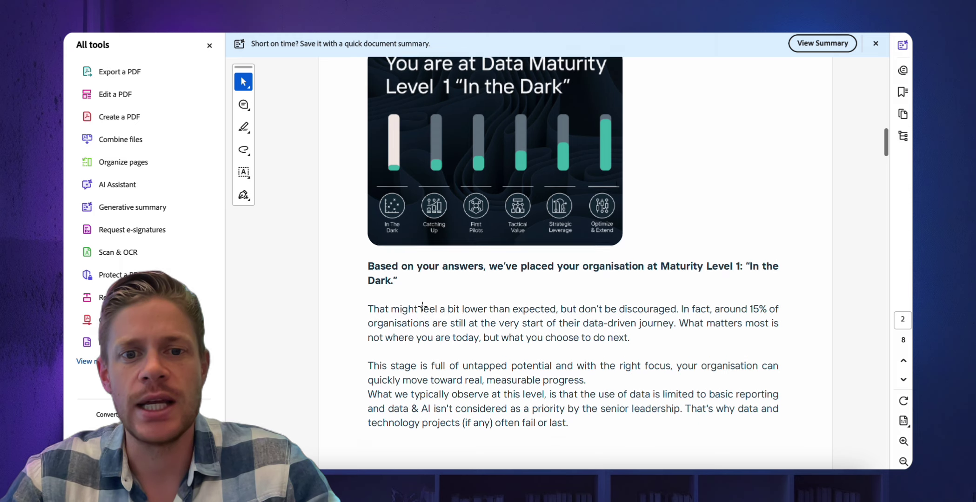
{"action": "scroll", "coordinate": [422, 306], "scroll_direction": "down", "scroll_amount": 10}
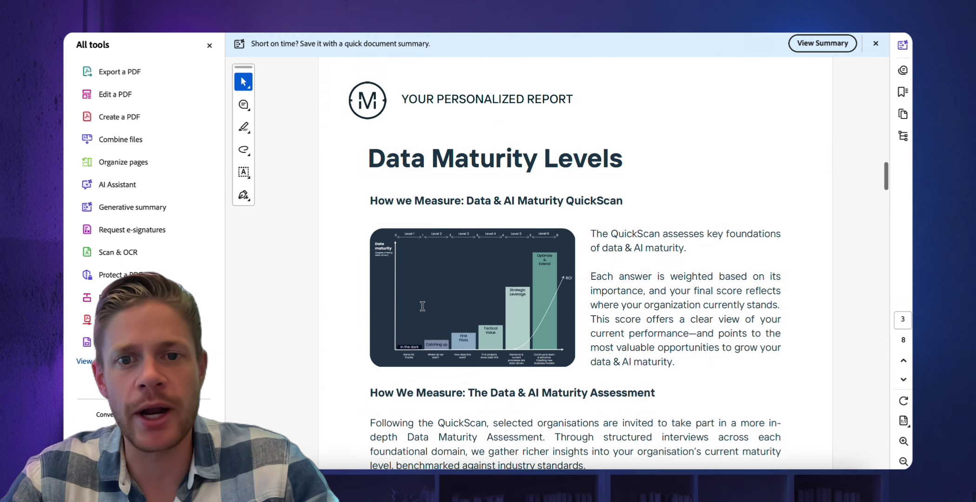
{"action": "scroll", "coordinate": [423, 307], "scroll_direction": "down", "scroll_amount": 1}
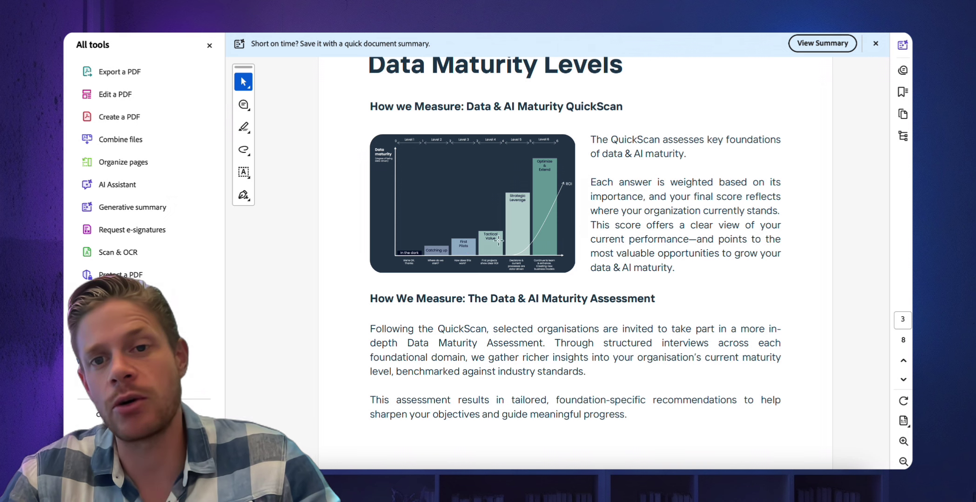
{"action": "scroll", "coordinate": [473, 245], "scroll_direction": "down", "scroll_amount": 4}
{"action": "scroll", "coordinate": [472, 245], "scroll_direction": "down", "scroll_amount": 12}
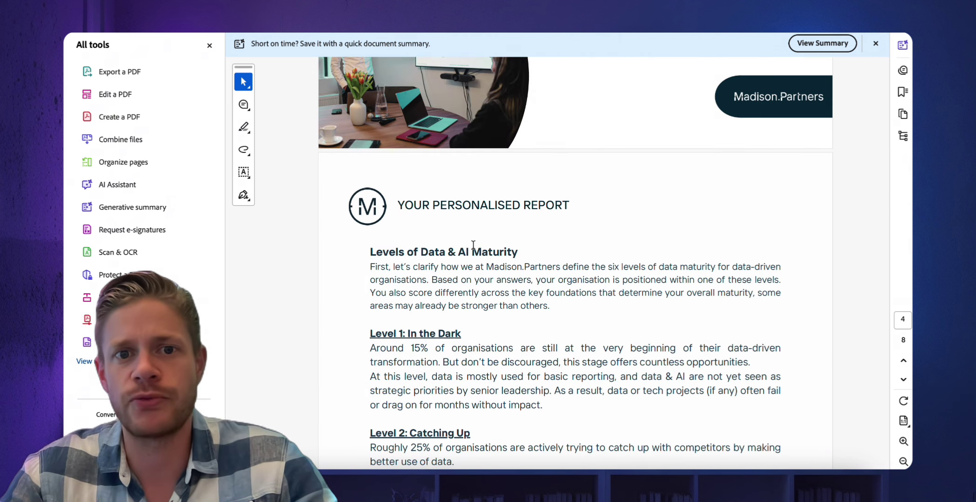
{"action": "scroll", "coordinate": [472, 245], "scroll_direction": "down", "scroll_amount": 7}
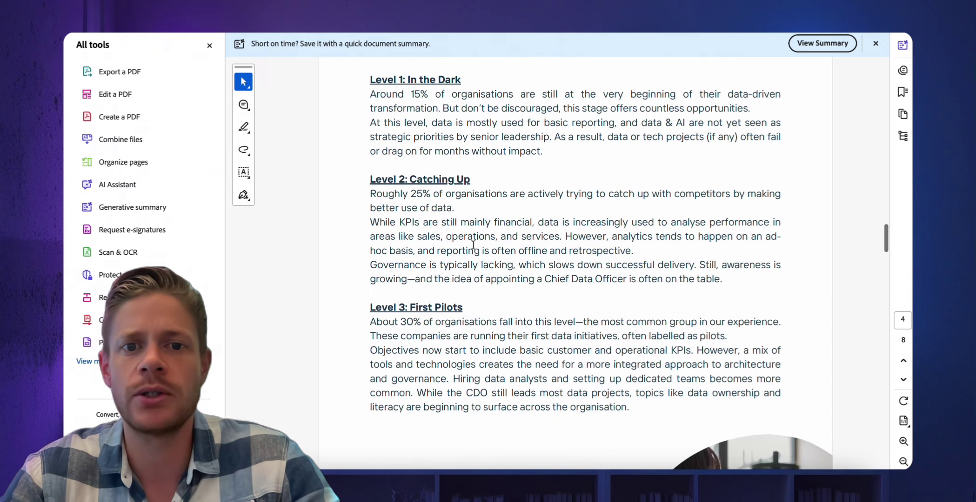
{"action": "scroll", "coordinate": [473, 245], "scroll_direction": "down", "scroll_amount": 20}
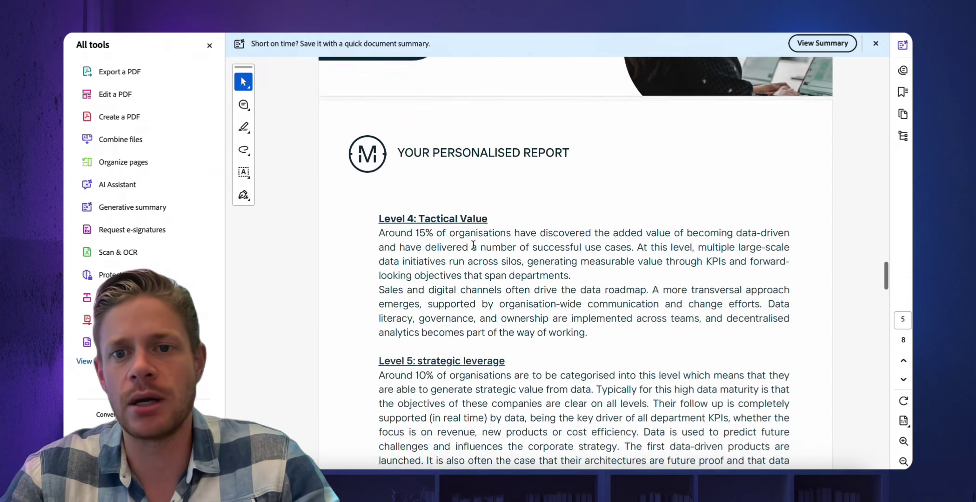
{"action": "scroll", "coordinate": [473, 245], "scroll_direction": "down", "scroll_amount": 4}
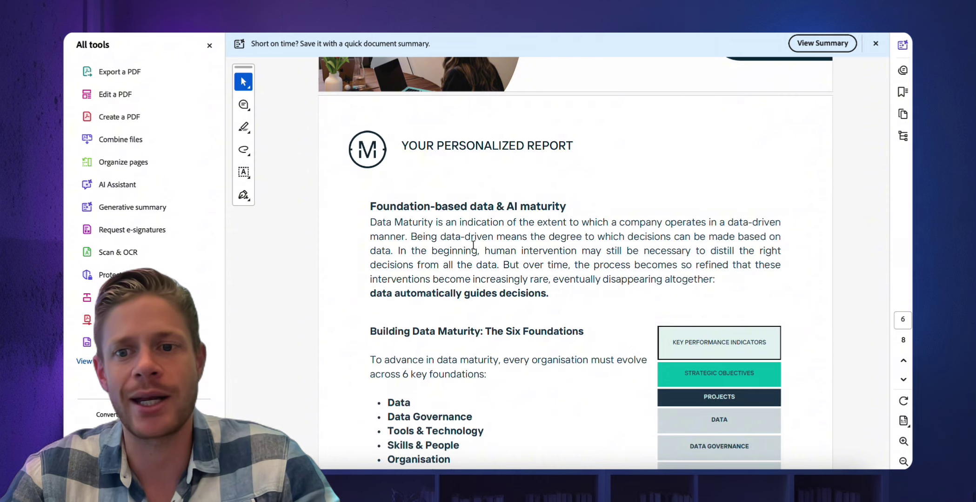
{"action": "scroll", "coordinate": [473, 244], "scroll_direction": "down", "scroll_amount": 2}
{"action": "scroll", "coordinate": [473, 245], "scroll_direction": "down", "scroll_amount": 2}
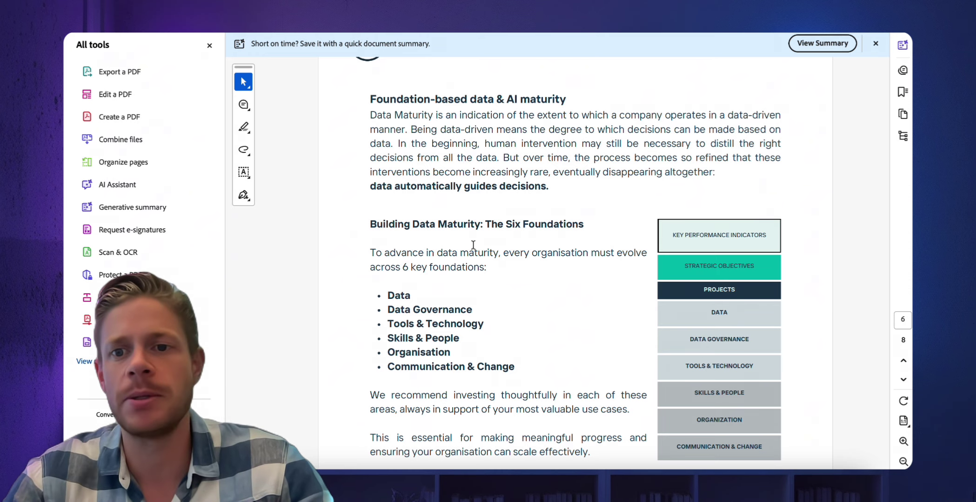
{"action": "scroll", "coordinate": [472, 244], "scroll_direction": "down", "scroll_amount": 1}
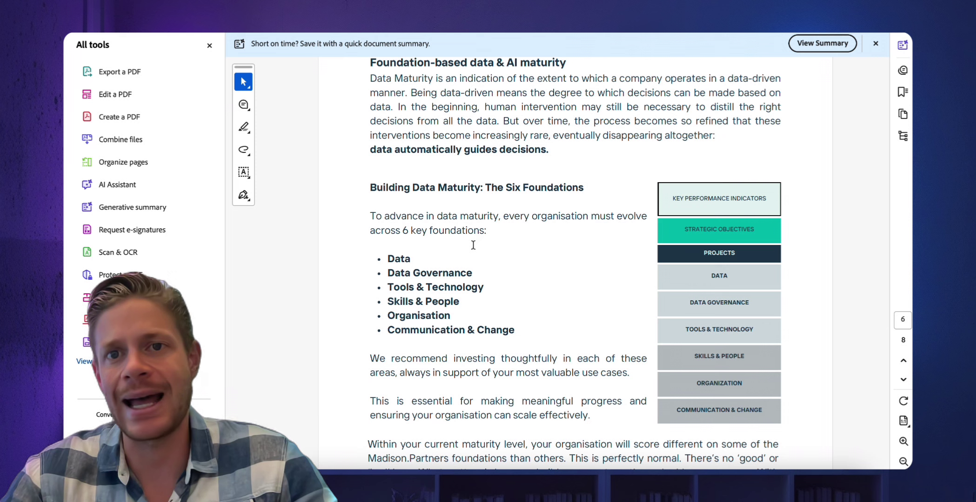
{"action": "scroll", "coordinate": [473, 245], "scroll_direction": "down", "scroll_amount": 2}
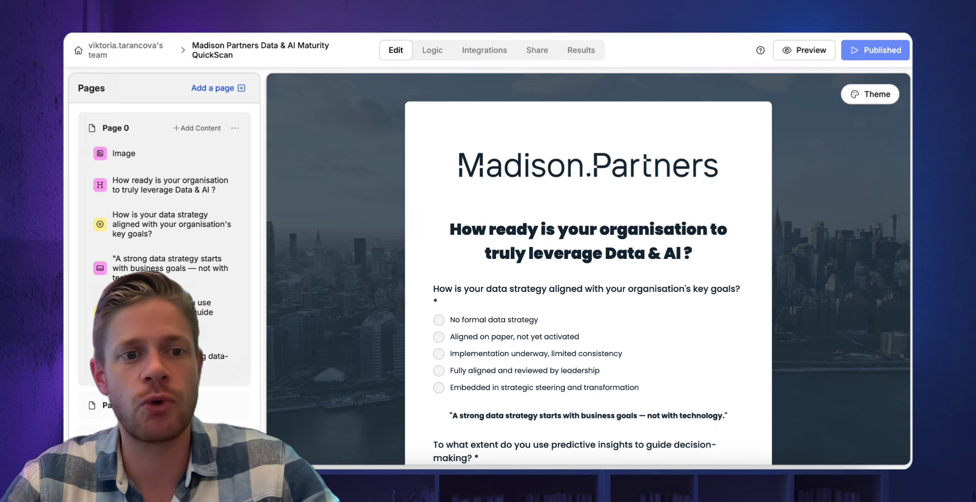
Inspect the form's theme colour and font settings, then close the Theme panel.
{"action": "left_click", "coordinate": [445, 319]}
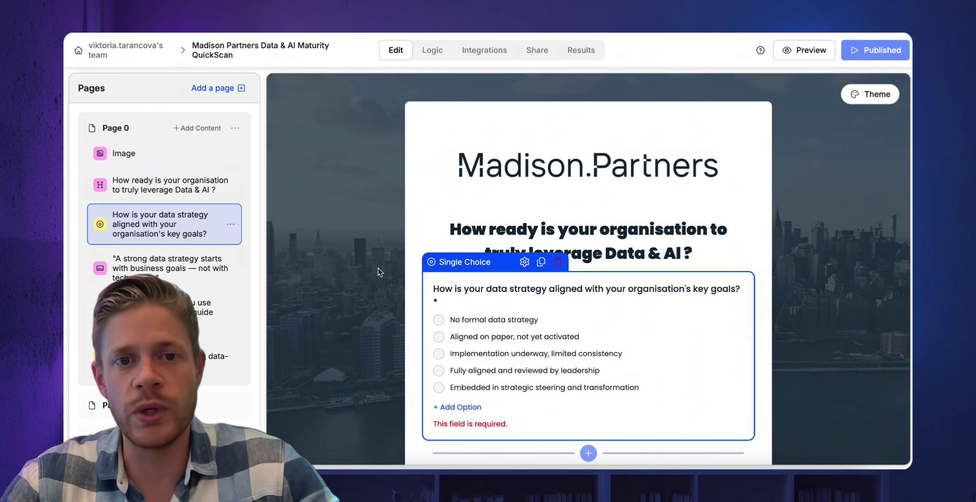
{"action": "left_click", "coordinate": [856, 94]}
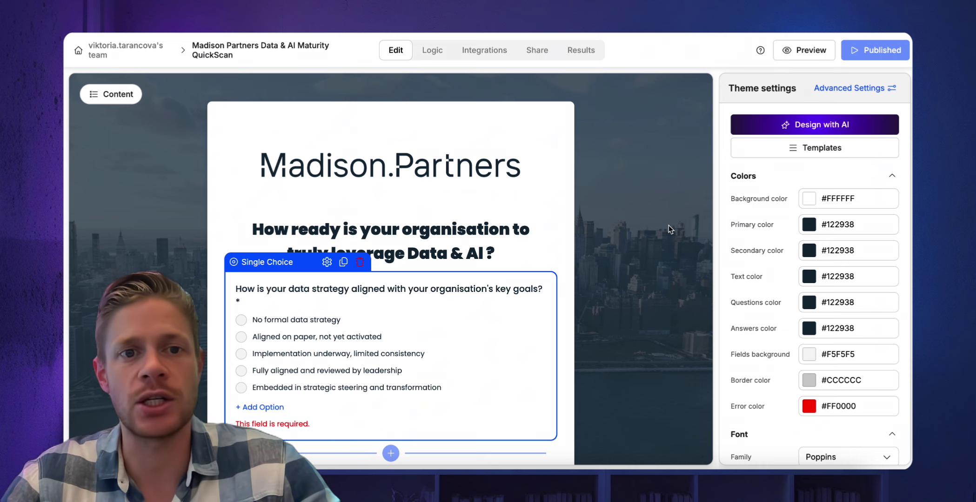
{"action": "left_click", "coordinate": [675, 202]}
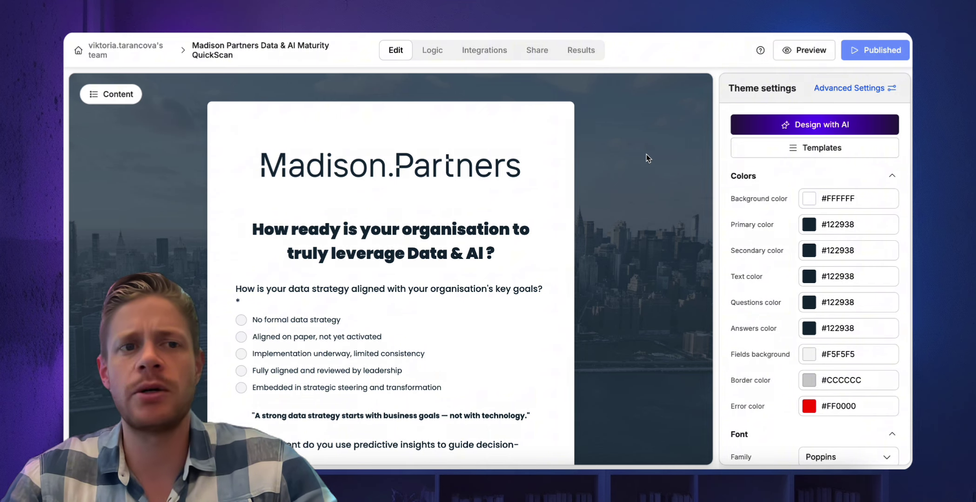
{"action": "left_click", "coordinate": [116, 95]}
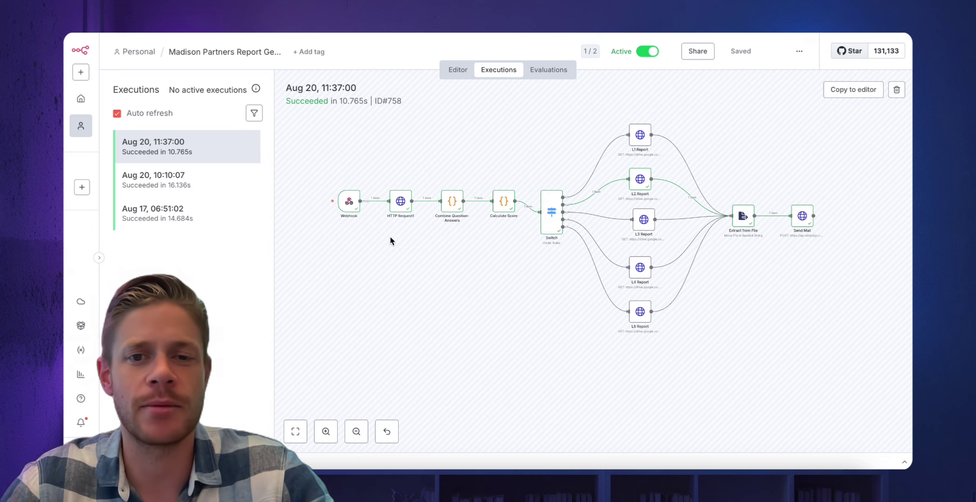
Show the Webhook node's output from the latest run as raw JSON.
{"action": "scroll", "coordinate": [348, 204], "scroll_direction": "up", "scroll_amount": 5}
{"action": "scroll", "coordinate": [348, 204], "scroll_direction": "up", "scroll_amount": 1}
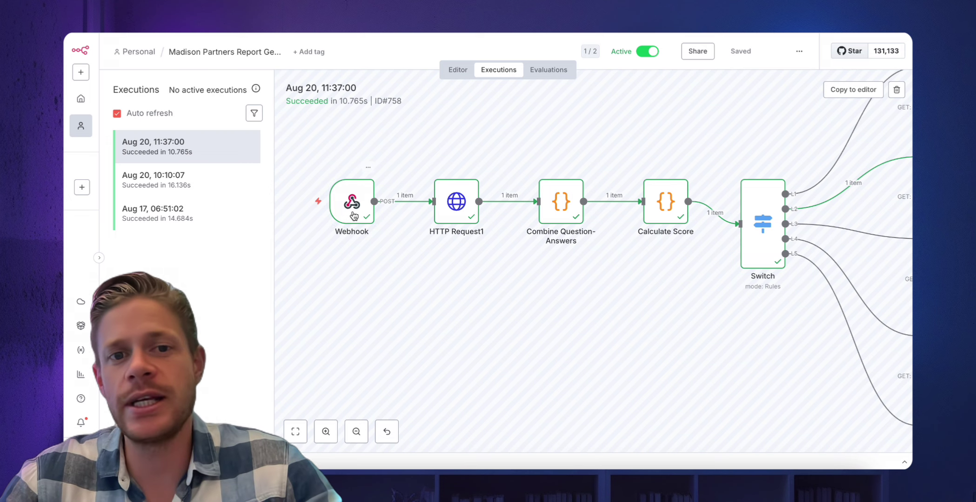
{"action": "double_click", "coordinate": [353, 214]}
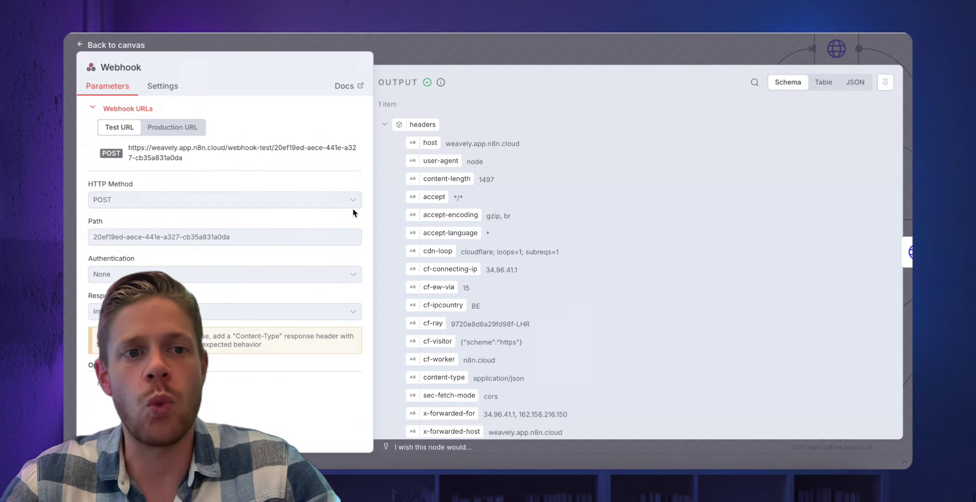
{"action": "left_click", "coordinate": [856, 83]}
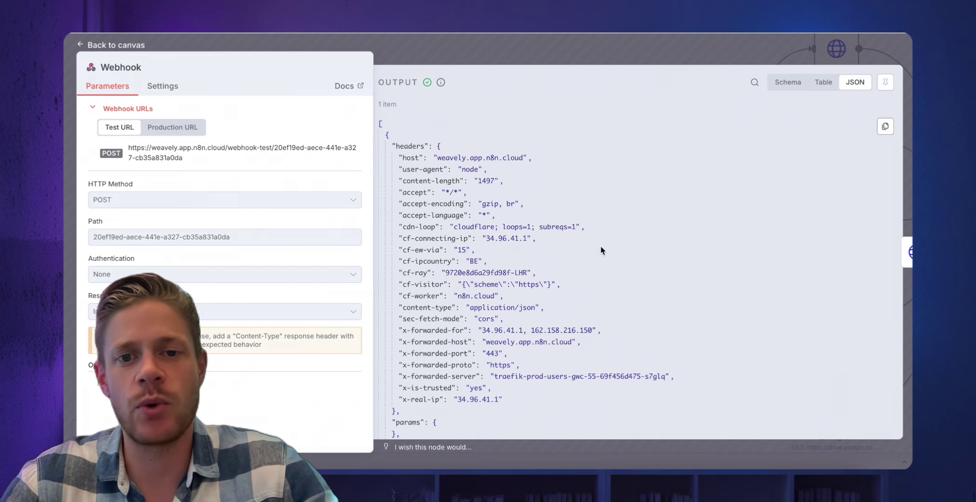
Find body.answers and highlight the first answer's id and value.
{"action": "scroll", "coordinate": [601, 248], "scroll_direction": "down", "scroll_amount": 5}
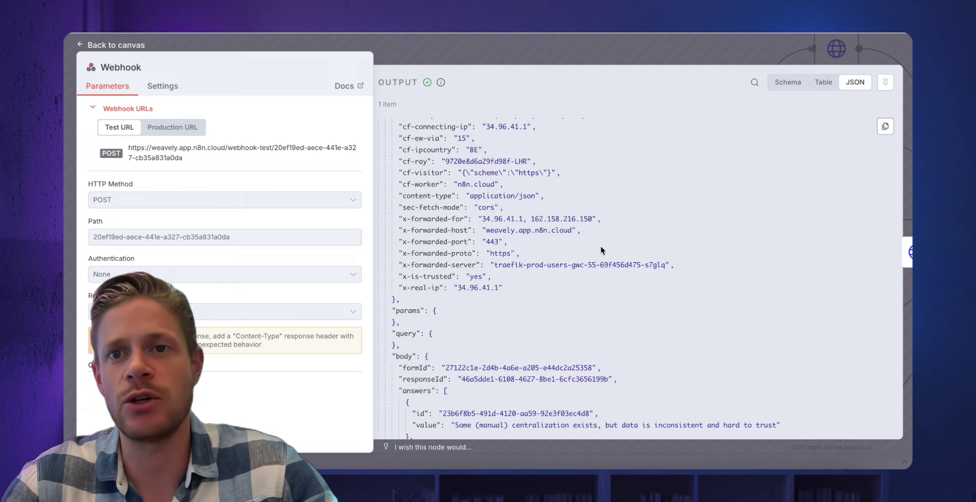
{"action": "scroll", "coordinate": [601, 247], "scroll_direction": "down", "scroll_amount": 5}
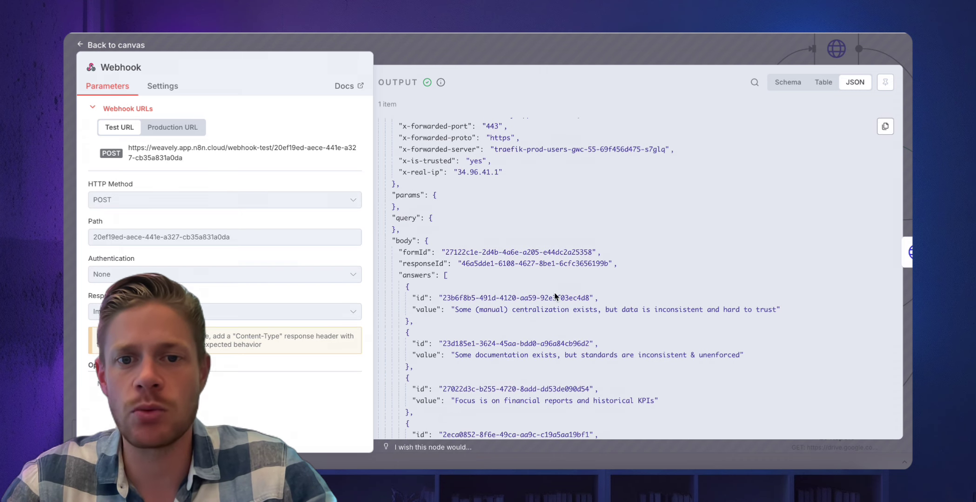
{"action": "scroll", "coordinate": [502, 288], "scroll_direction": "down", "scroll_amount": 3}
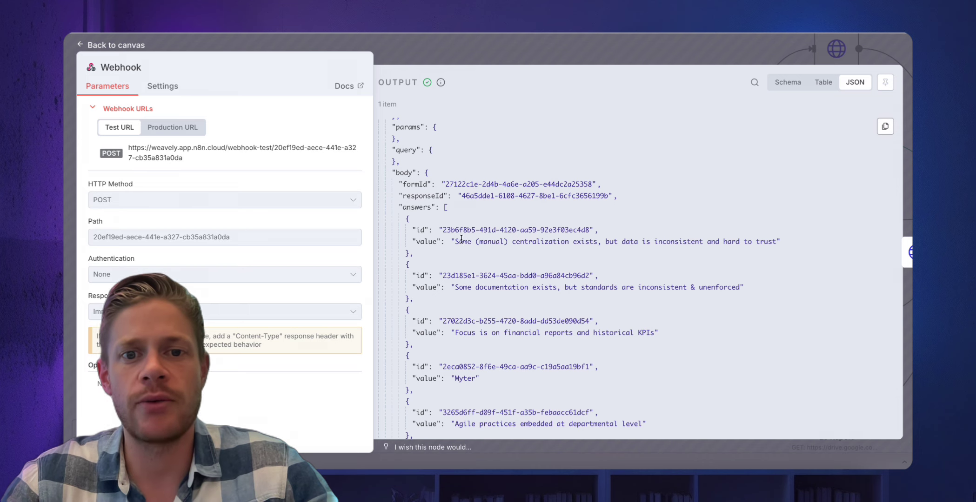
{"action": "scroll", "coordinate": [461, 238], "scroll_direction": "down", "scroll_amount": 4}
{"action": "scroll", "coordinate": [463, 256], "scroll_direction": "up", "scroll_amount": 2}
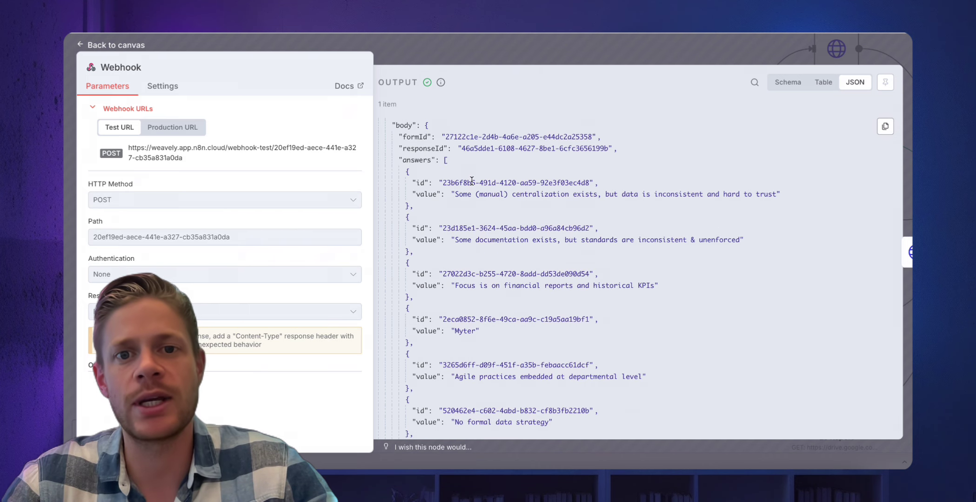
{"action": "double_click", "coordinate": [471, 182]}
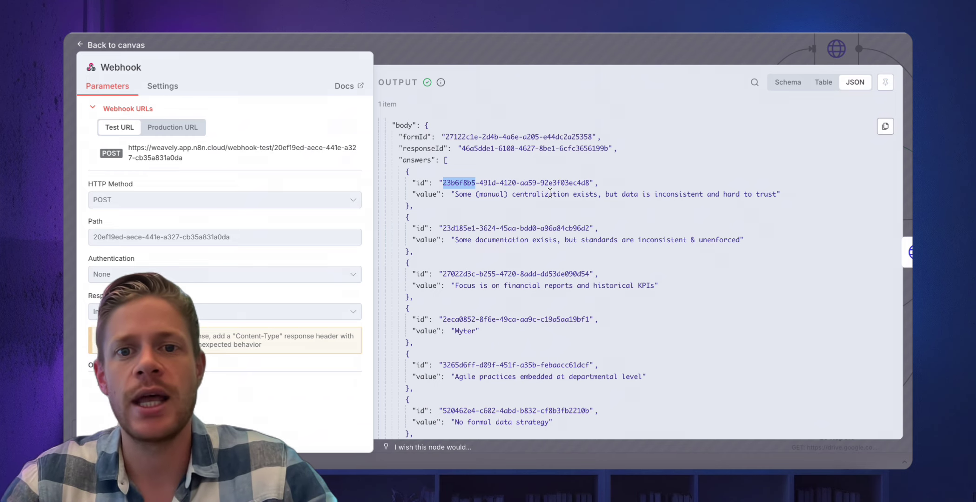
{"action": "triple_click", "coordinate": [549, 193]}
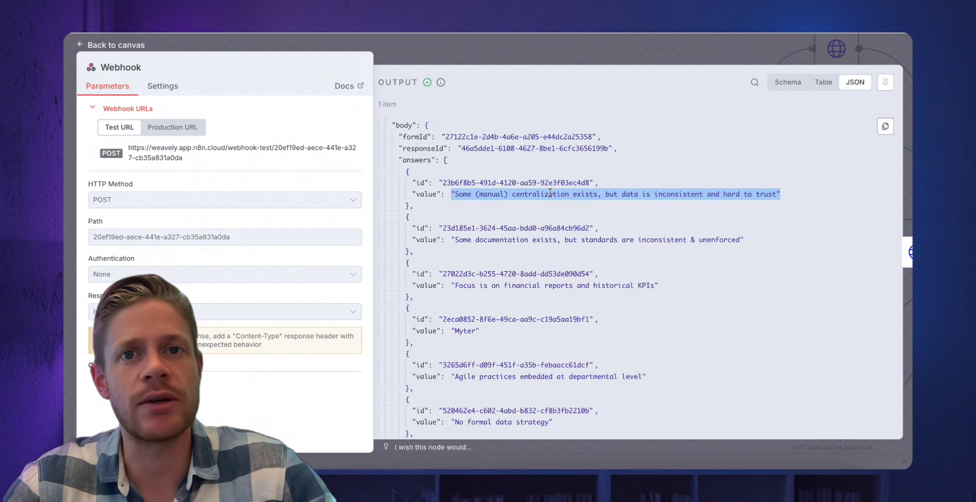
In HTTP Request1's output, highlight question id 23b6f8b5 and its label, then close it.
{"action": "left_click", "coordinate": [496, 48]}
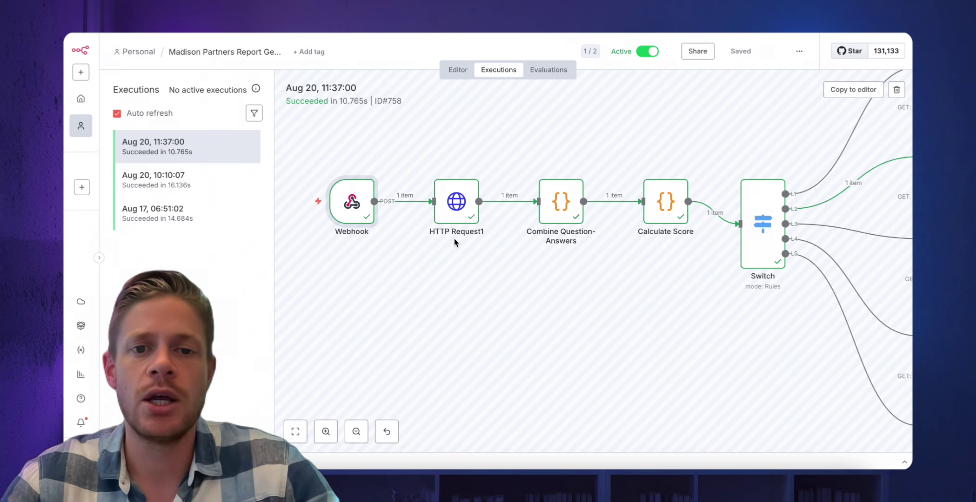
{"action": "double_click", "coordinate": [454, 206]}
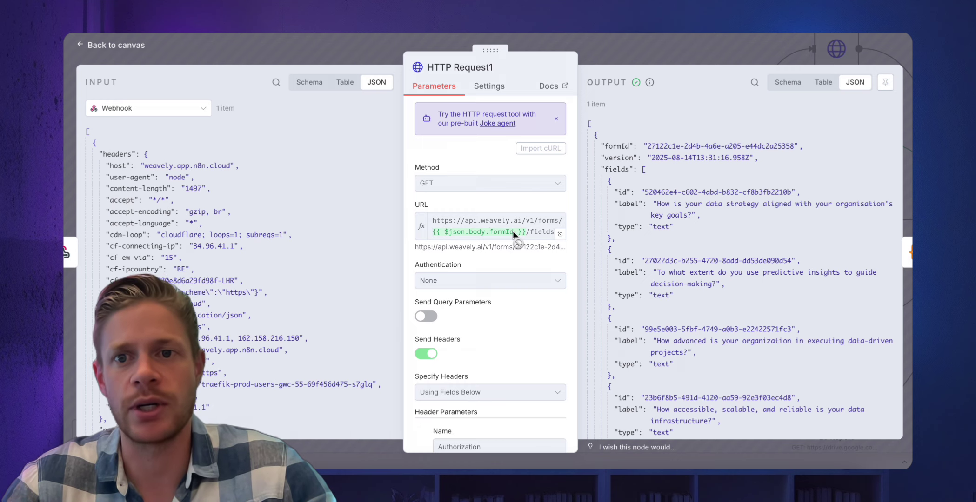
{"action": "scroll", "coordinate": [751, 217], "scroll_direction": "down", "scroll_amount": 1}
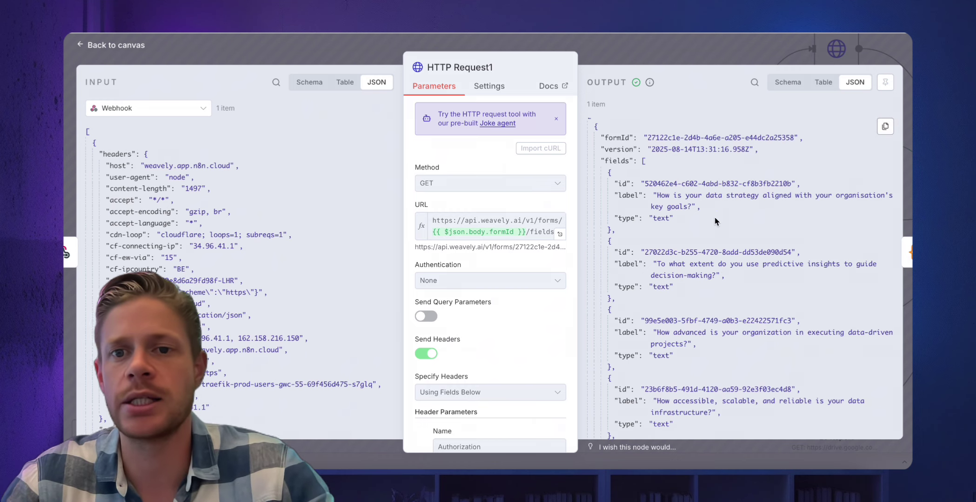
{"action": "scroll", "coordinate": [715, 222], "scroll_direction": "down", "scroll_amount": 1}
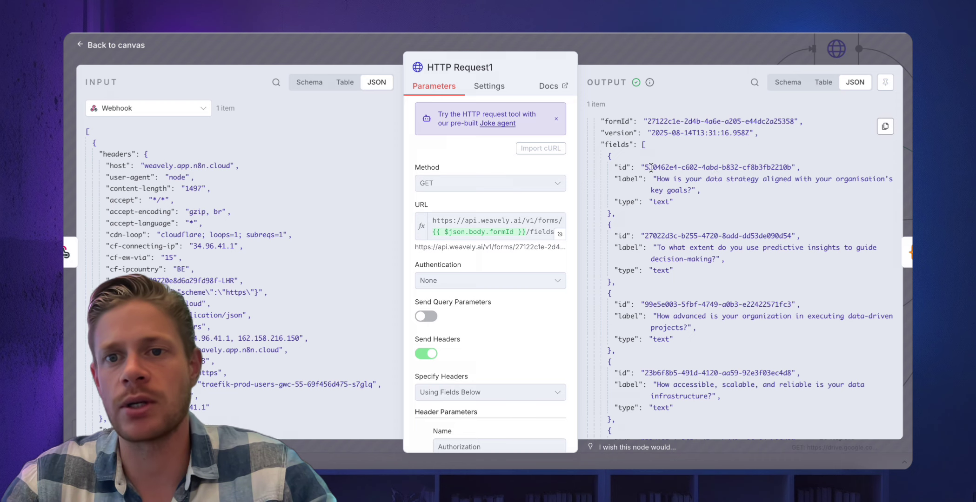
{"action": "scroll", "coordinate": [688, 253], "scroll_direction": "down", "scroll_amount": 5}
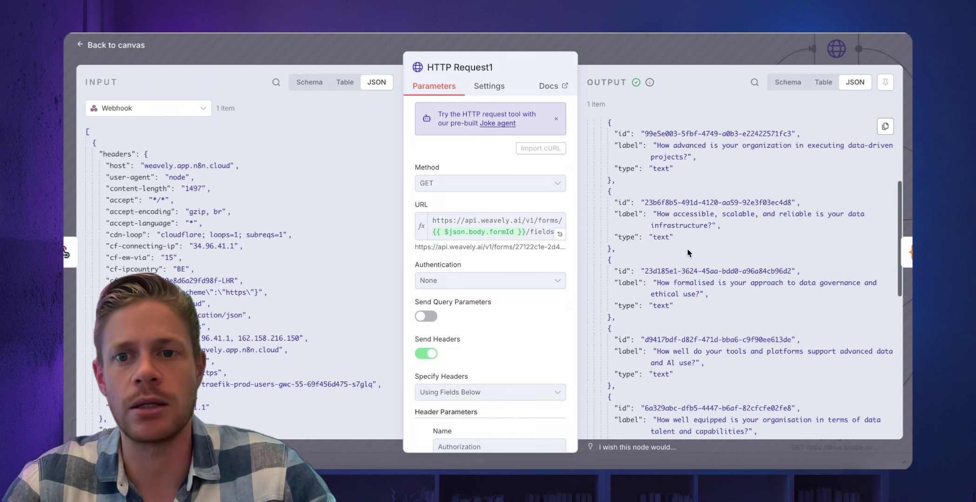
{"action": "double_click", "coordinate": [660, 202]}
{"action": "double_click", "coordinate": [692, 215]}
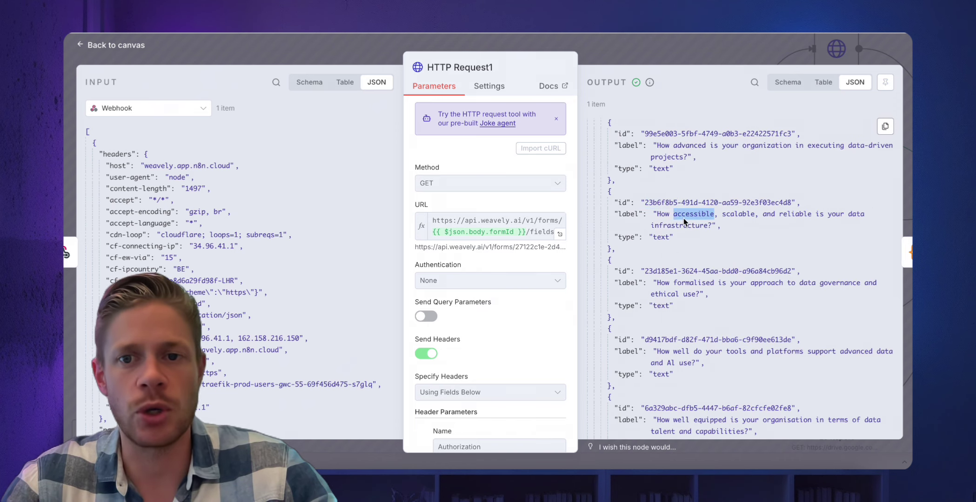
{"action": "triple_click", "coordinate": [683, 218]}
{"action": "left_click", "coordinate": [624, 53]}
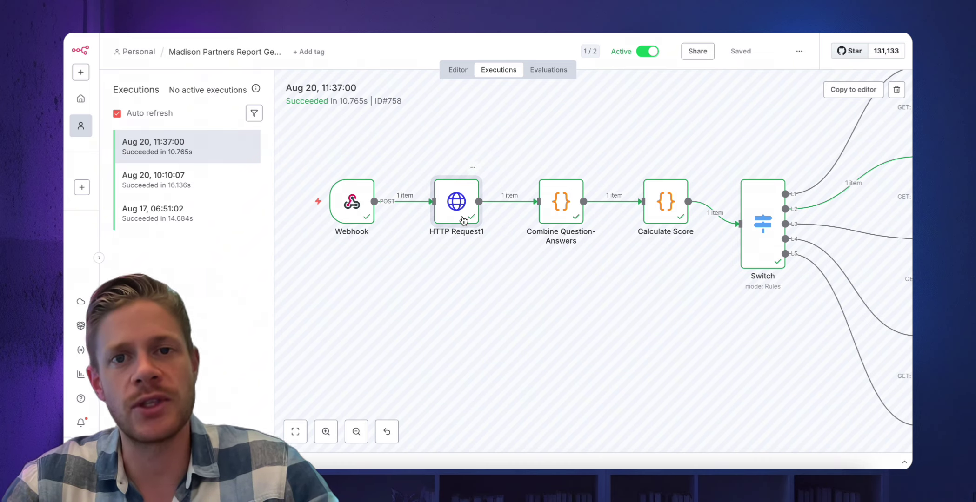
Review Combine Question-Answers output: the first result's id, question and answer text.
{"action": "double_click", "coordinate": [564, 208]}
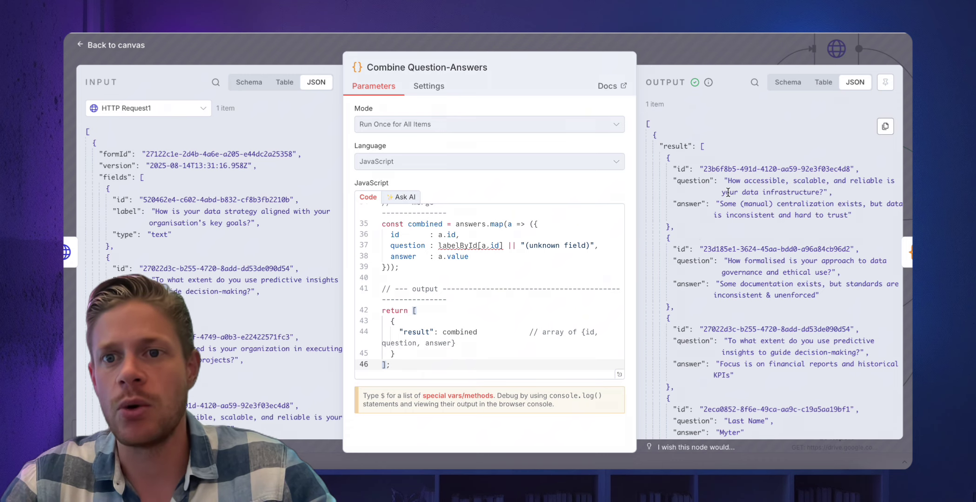
{"action": "left_click", "coordinate": [728, 169]}
{"action": "left_click", "coordinate": [759, 181]}
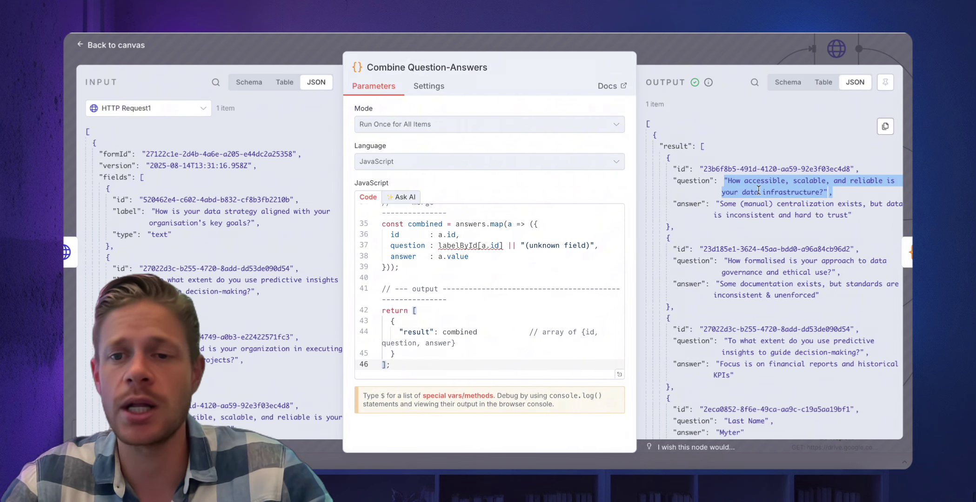
{"action": "left_click", "coordinate": [752, 204]}
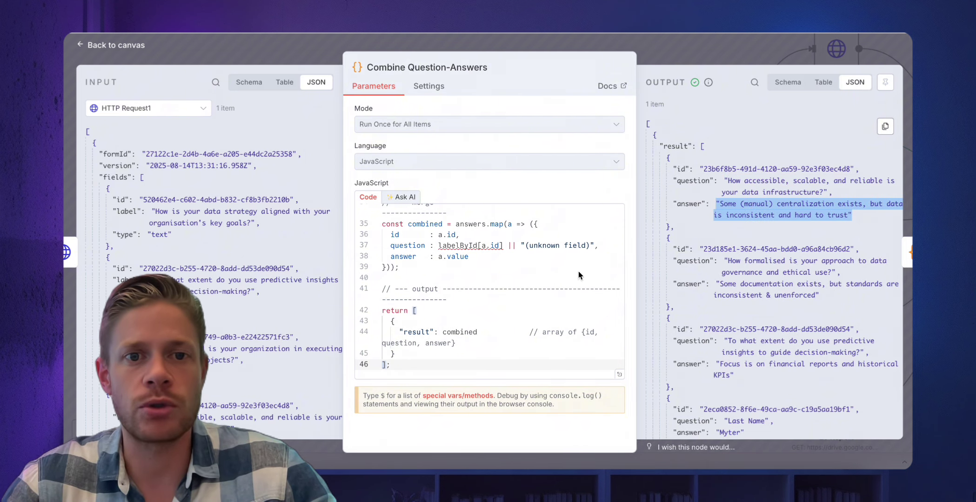
{"action": "scroll", "coordinate": [502, 263], "scroll_direction": "up", "scroll_amount": 10}
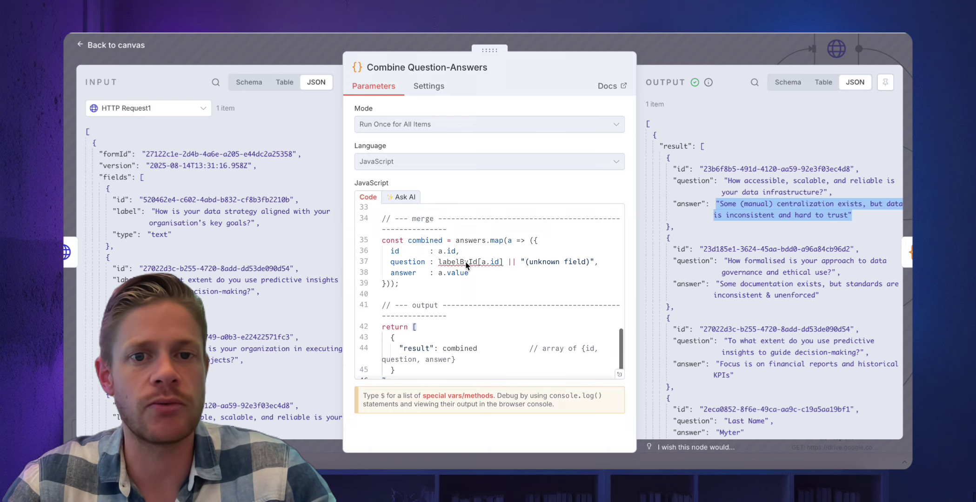
{"action": "scroll", "coordinate": [466, 266], "scroll_direction": "up", "scroll_amount": 3}
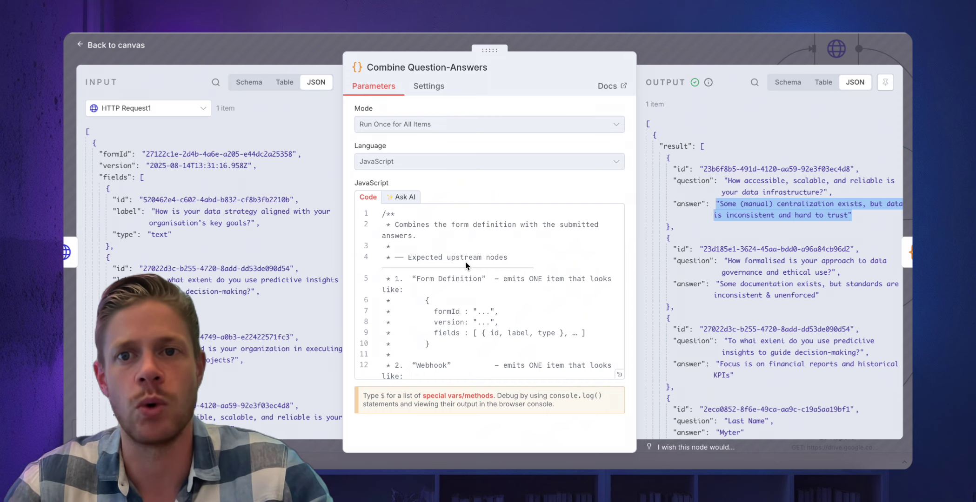
{"action": "left_click", "coordinate": [663, 46]}
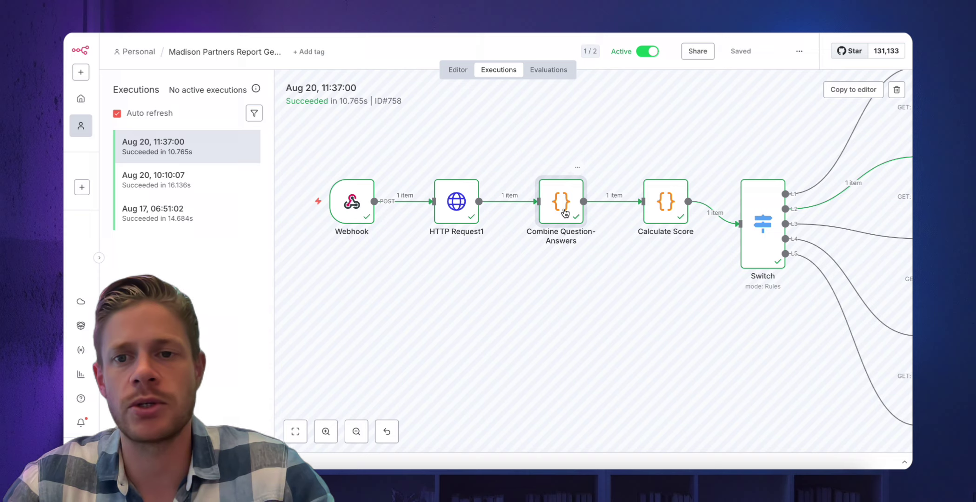
{"action": "scroll", "coordinate": [667, 255], "scroll_direction": "right", "scroll_amount": 2}
{"action": "scroll", "coordinate": [646, 264], "scroll_direction": "right", "scroll_amount": 5}
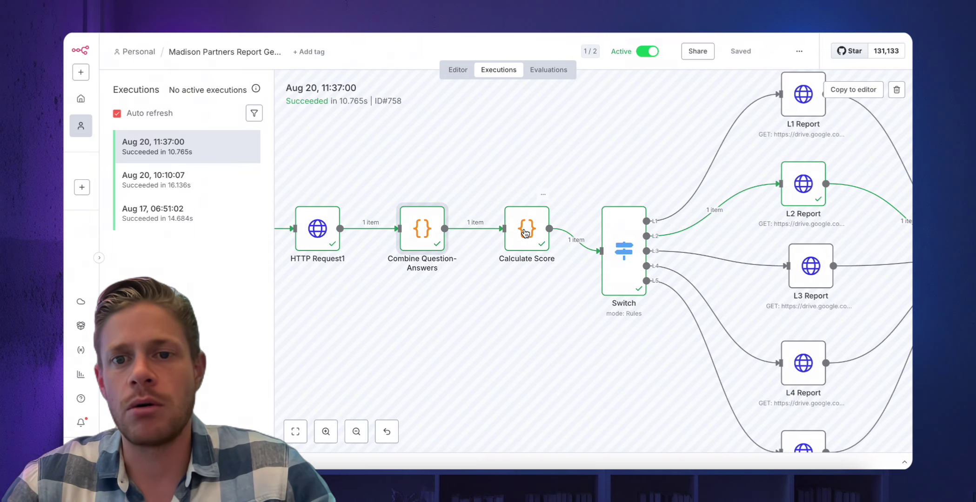
{"action": "double_click", "coordinate": [525, 232]}
{"action": "scroll", "coordinate": [490, 256], "scroll_direction": "up", "scroll_amount": 2}
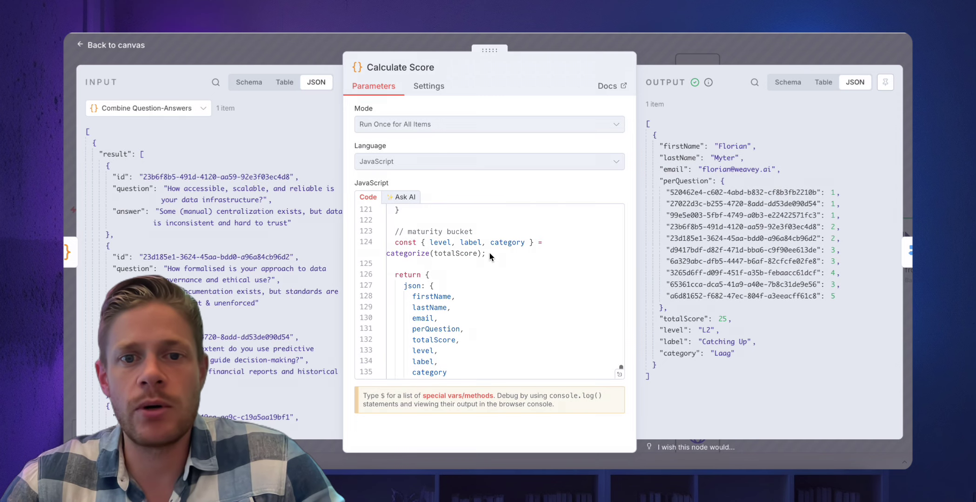
{"action": "scroll", "coordinate": [490, 256], "scroll_direction": "up", "scroll_amount": 8}
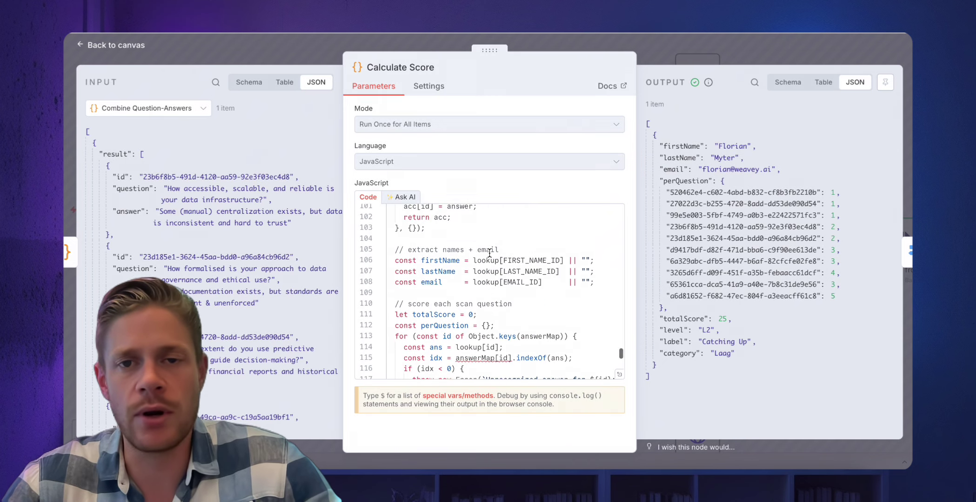
{"action": "scroll", "coordinate": [489, 253], "scroll_direction": "up", "scroll_amount": 5}
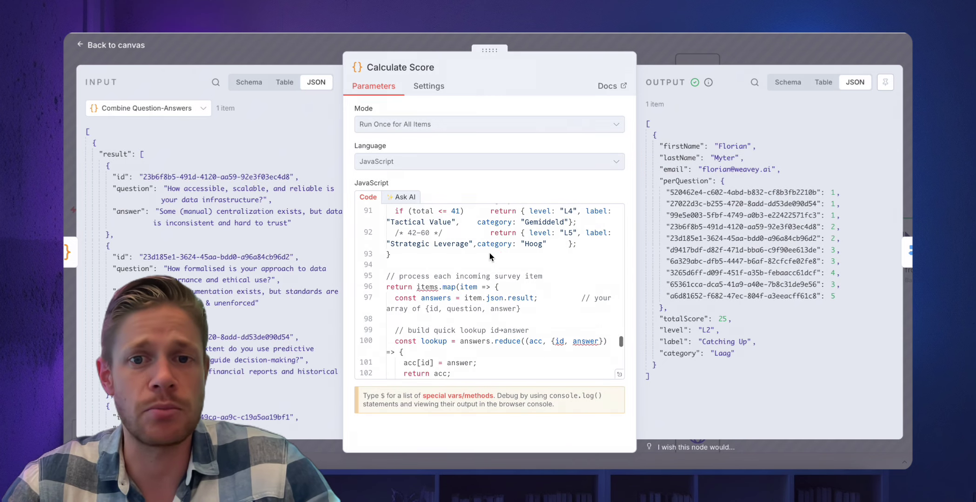
{"action": "scroll", "coordinate": [491, 256], "scroll_direction": "up", "scroll_amount": 1}
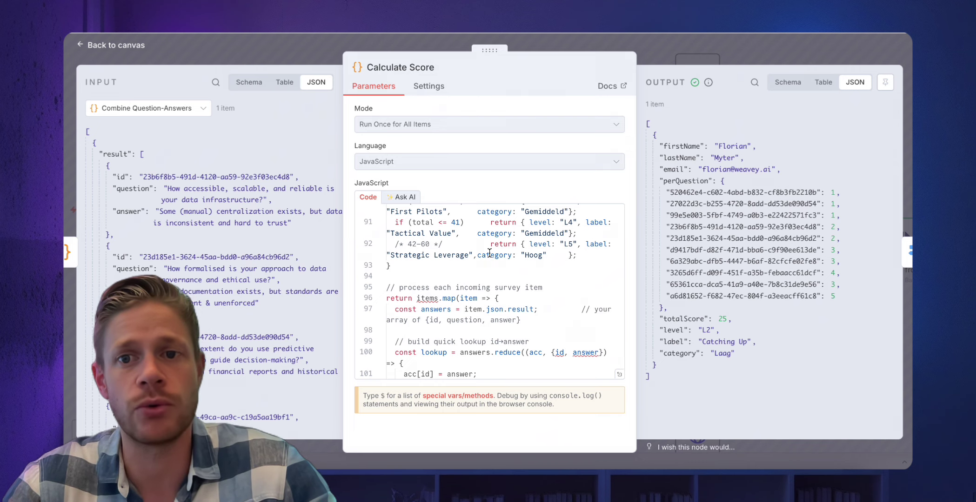
{"action": "scroll", "coordinate": [489, 253], "scroll_direction": "up", "scroll_amount": 10}
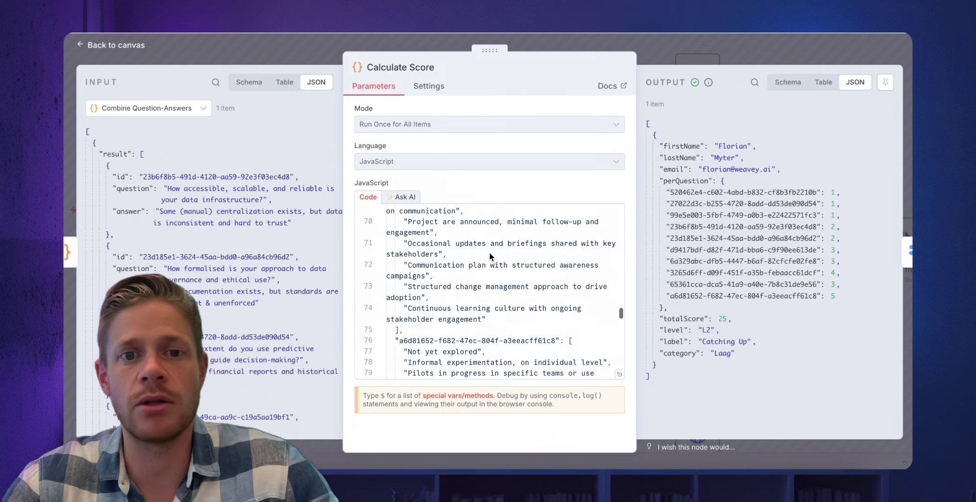
{"action": "scroll", "coordinate": [490, 256], "scroll_direction": "up", "scroll_amount": 1}
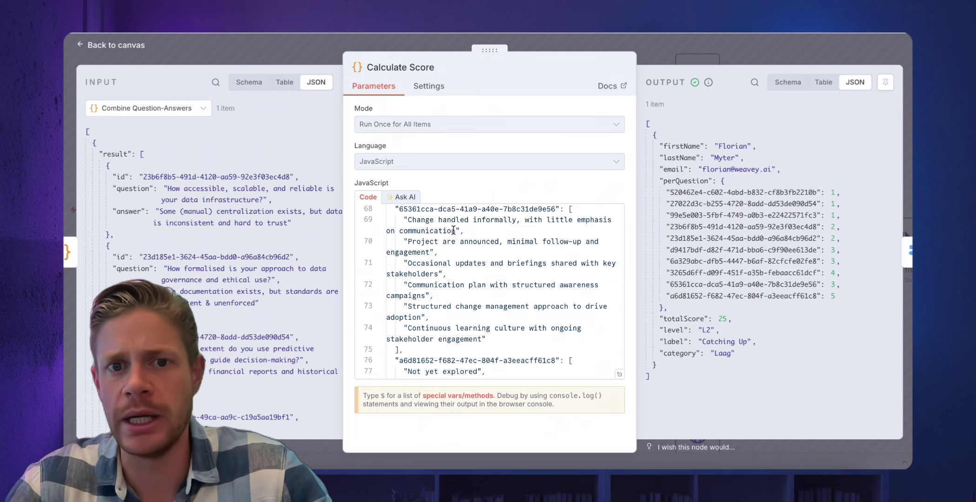
{"action": "scroll", "coordinate": [453, 230], "scroll_direction": "up", "scroll_amount": 3}
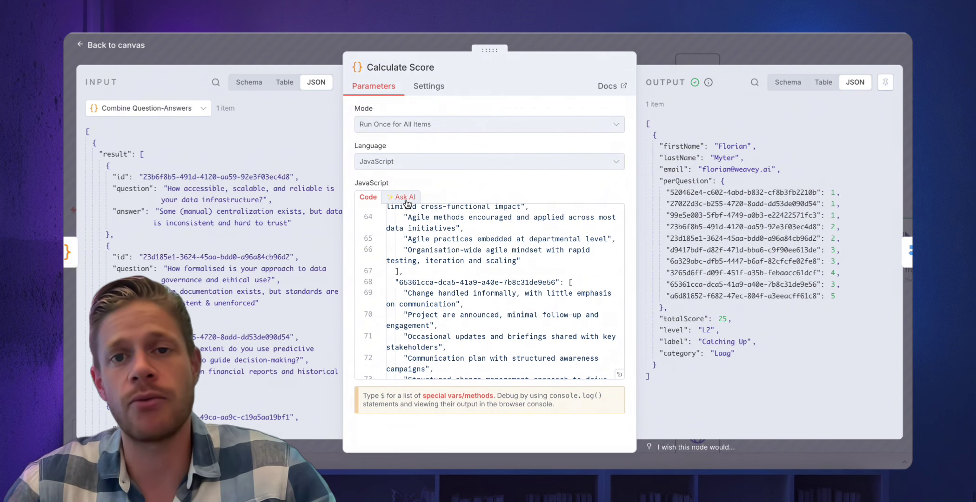
{"action": "left_click", "coordinate": [641, 50]}
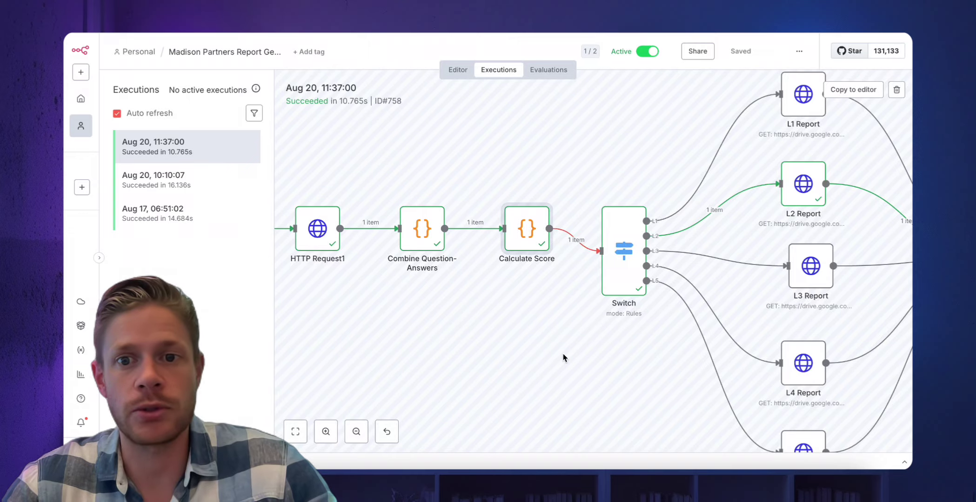
{"action": "scroll", "coordinate": [562, 354], "scroll_direction": "right", "scroll_amount": 2}
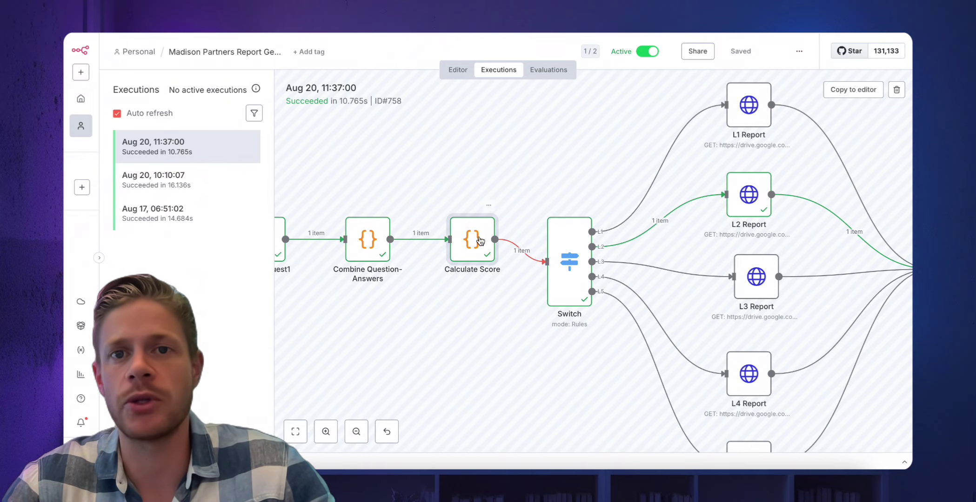
{"action": "scroll", "coordinate": [609, 275], "scroll_direction": "down", "scroll_amount": 3}
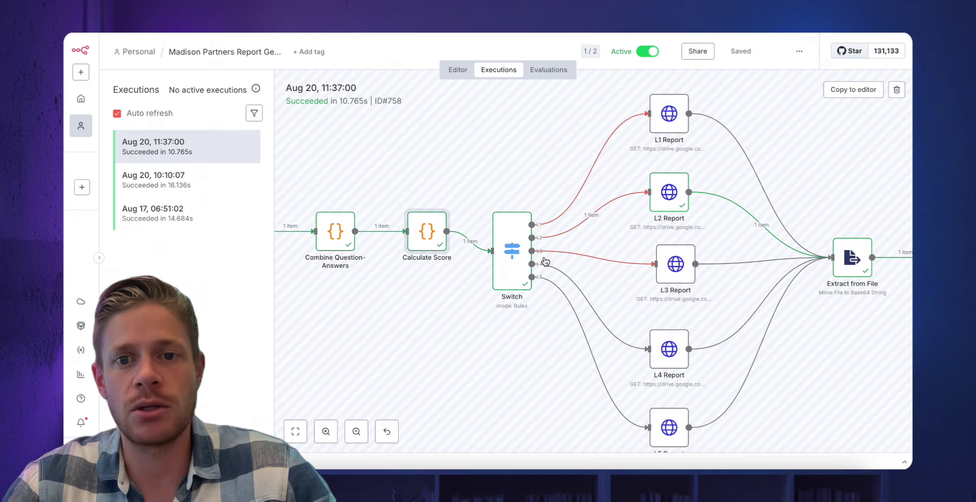
{"action": "scroll", "coordinate": [570, 250], "scroll_direction": "up", "scroll_amount": 1}
{"action": "scroll", "coordinate": [571, 250], "scroll_direction": "up", "scroll_amount": 2}
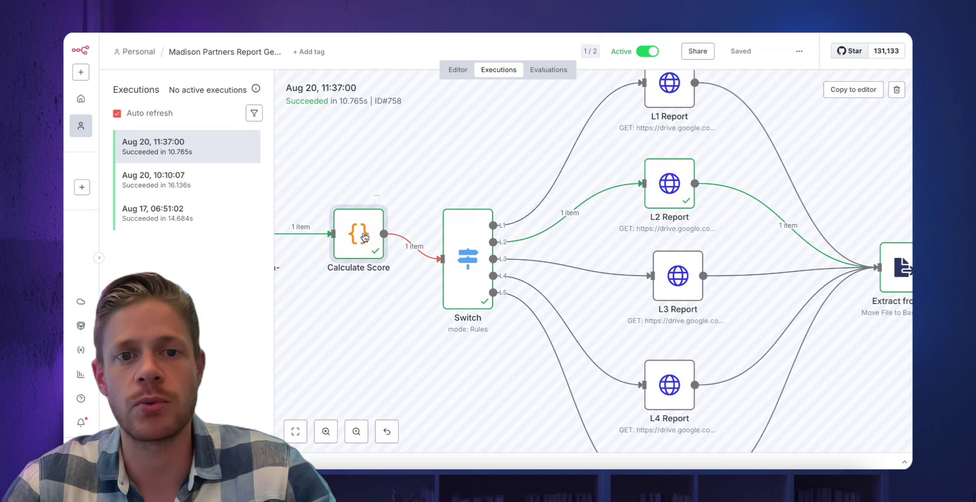
{"action": "scroll", "coordinate": [490, 260], "scroll_direction": "right", "scroll_amount": 3}
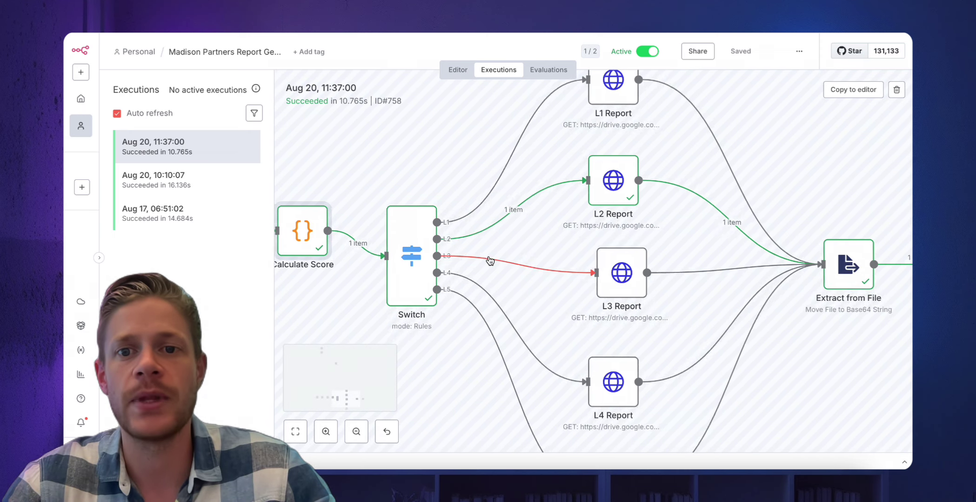
{"action": "scroll", "coordinate": [522, 237], "scroll_direction": "right", "scroll_amount": 3}
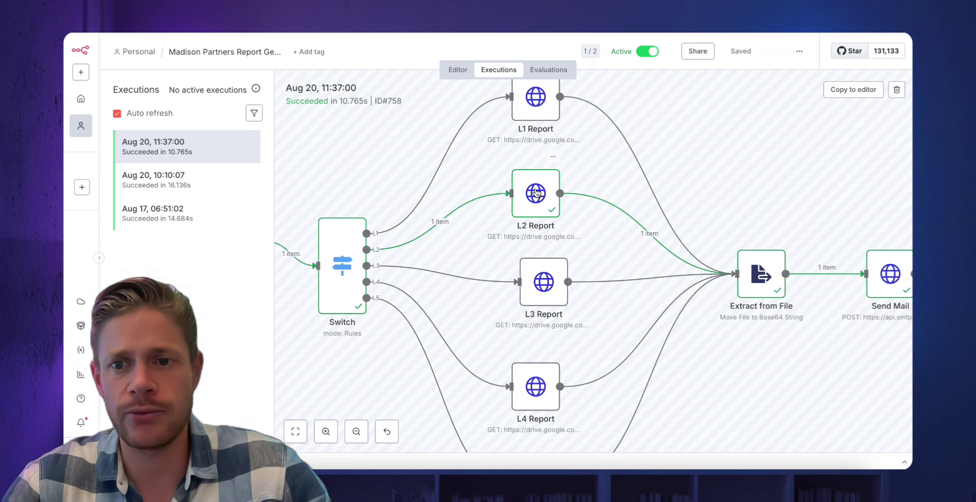
{"action": "scroll", "coordinate": [535, 192], "scroll_direction": "right", "scroll_amount": 3}
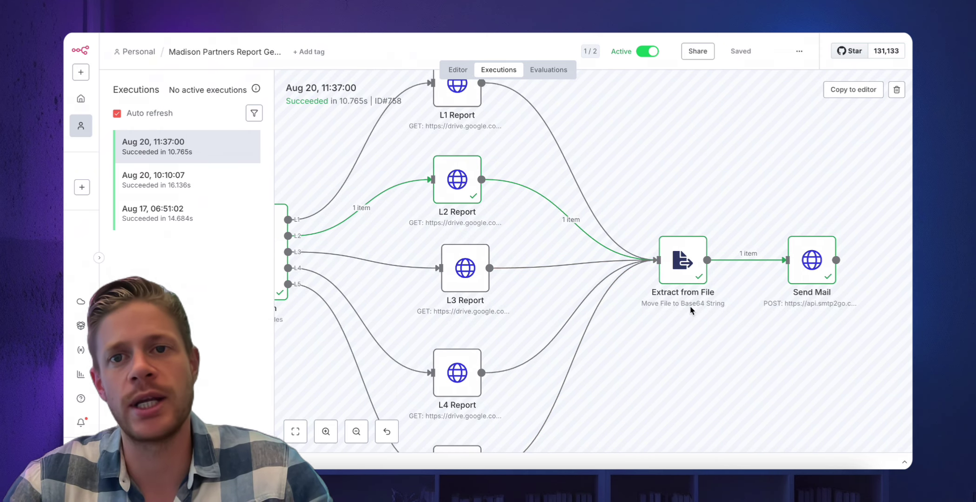
{"action": "double_click", "coordinate": [809, 274]}
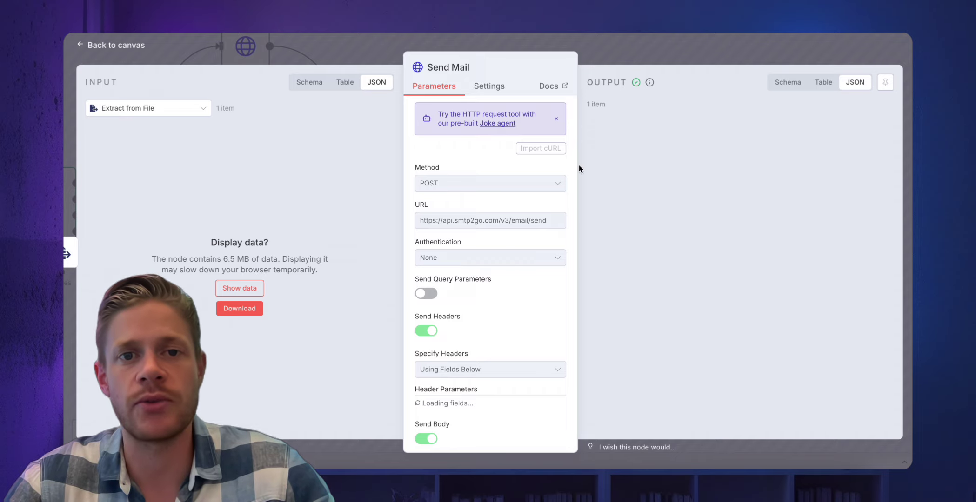
{"action": "left_click", "coordinate": [609, 48]}
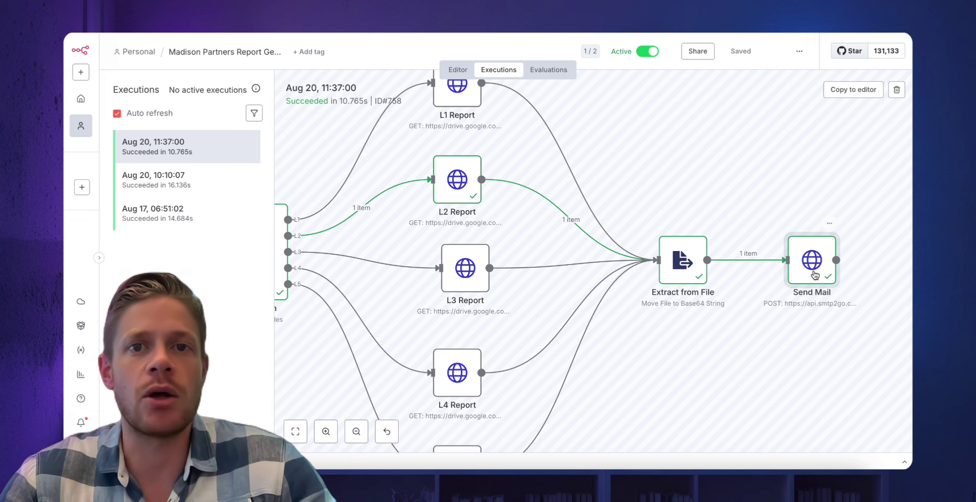
{"action": "scroll", "coordinate": [425, 289], "scroll_direction": "left", "scroll_amount": 10}
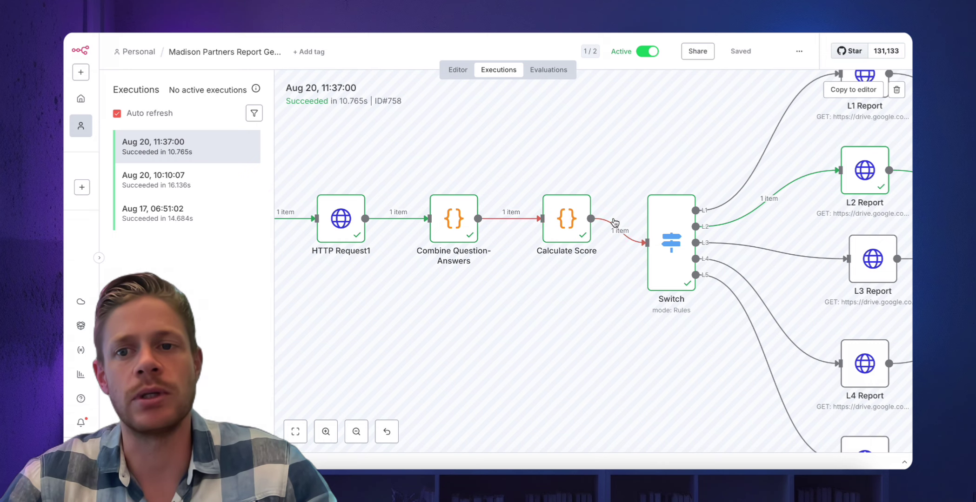
{"action": "scroll", "coordinate": [613, 218], "scroll_direction": "right", "scroll_amount": 6}
{"action": "scroll", "coordinate": [613, 222], "scroll_direction": "down", "scroll_amount": 3}
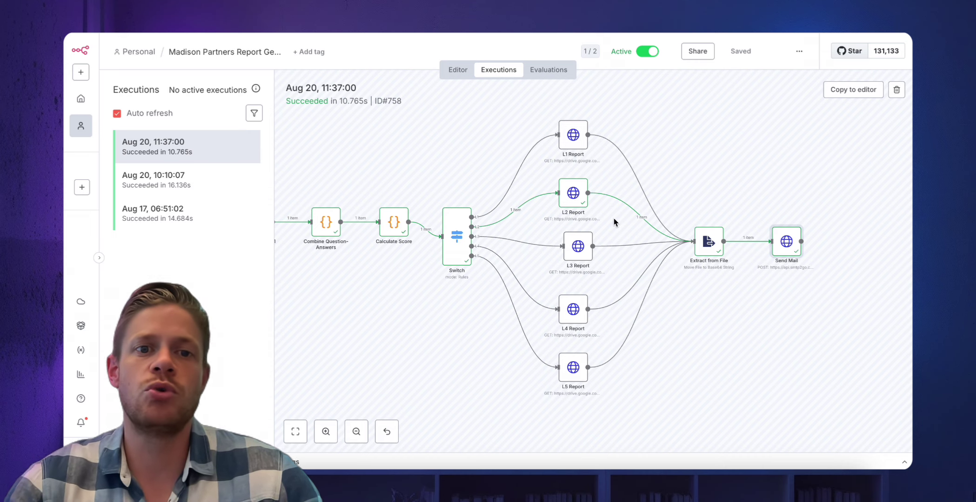
{"action": "scroll", "coordinate": [415, 220], "scroll_direction": "left", "scroll_amount": 1}
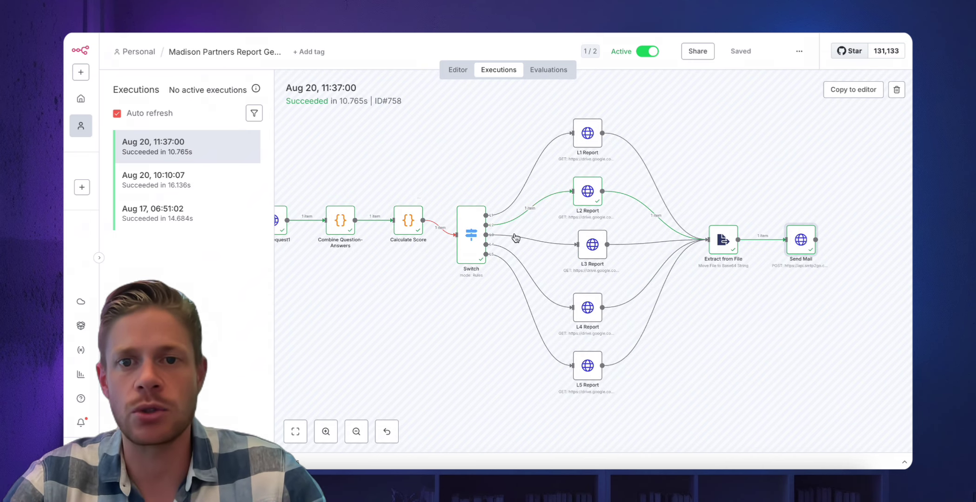